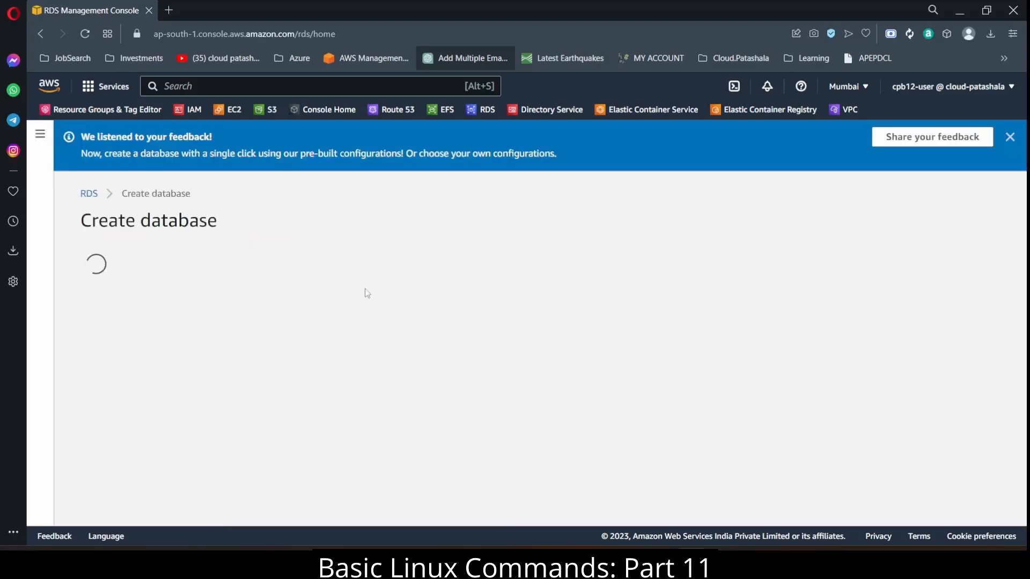
- Dismiss the feedback banner and select PostgreSQL as the database engine type
{"action": "left_click", "coordinate": [1009, 138]}
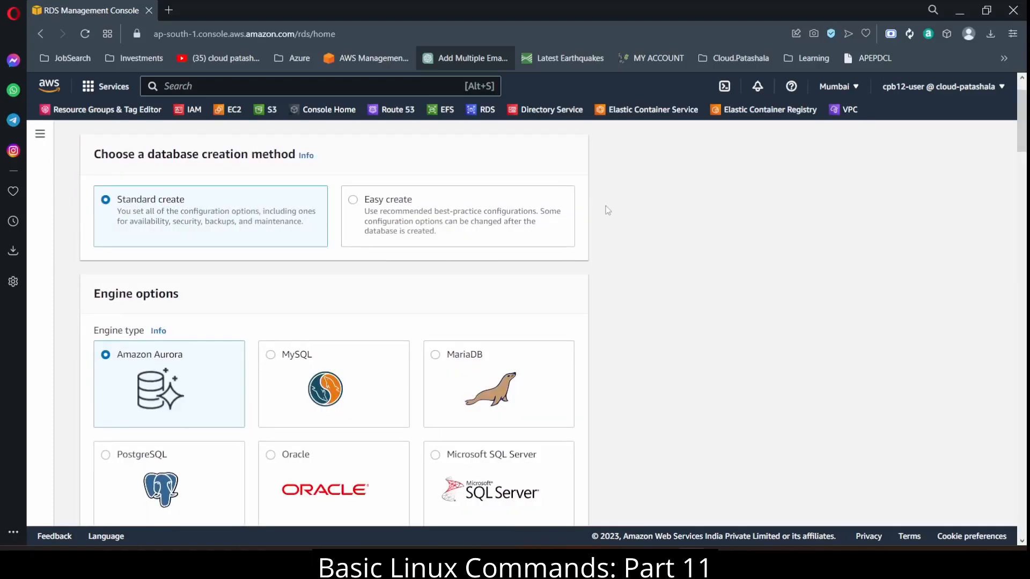
{"action": "scroll", "coordinate": [607, 210], "scroll_direction": "down", "scroll_amount": 2}
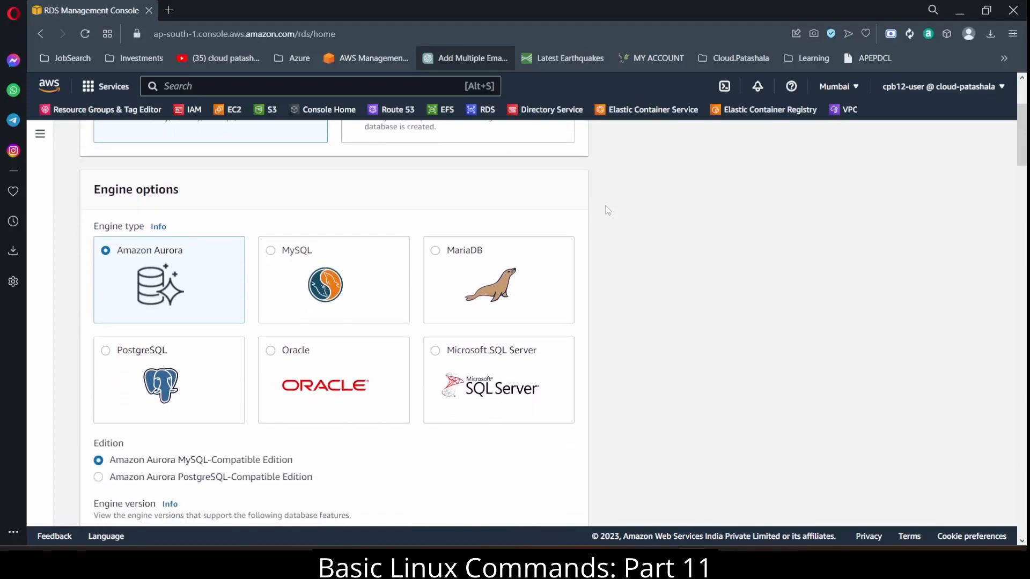
{"action": "left_click", "coordinate": [148, 351]}
- Choose the Free tier template for the PostgreSQL database
{"action": "scroll", "coordinate": [633, 327], "scroll_direction": "down", "scroll_amount": 3}
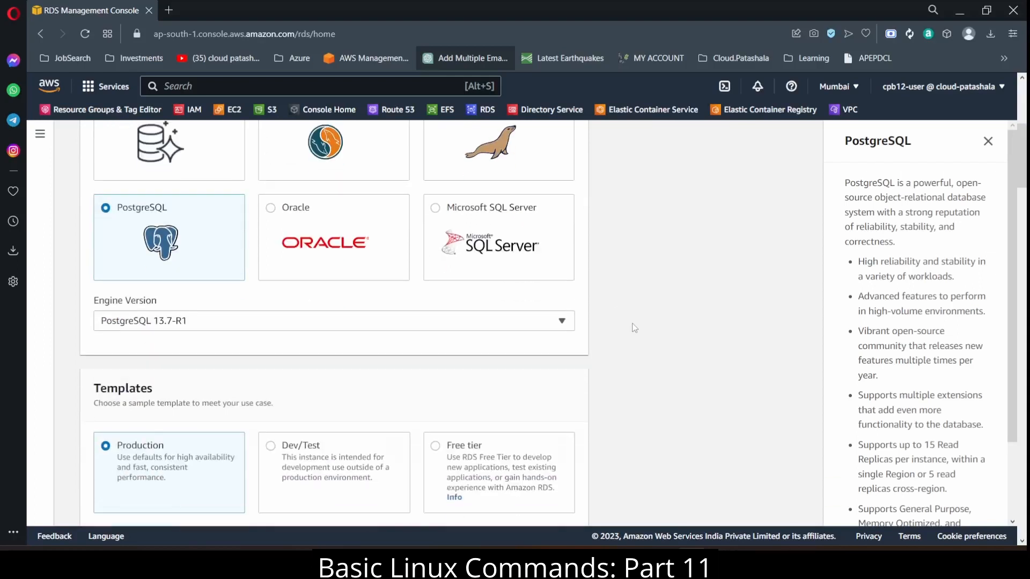
{"action": "scroll", "coordinate": [634, 328], "scroll_direction": "down", "scroll_amount": 1}
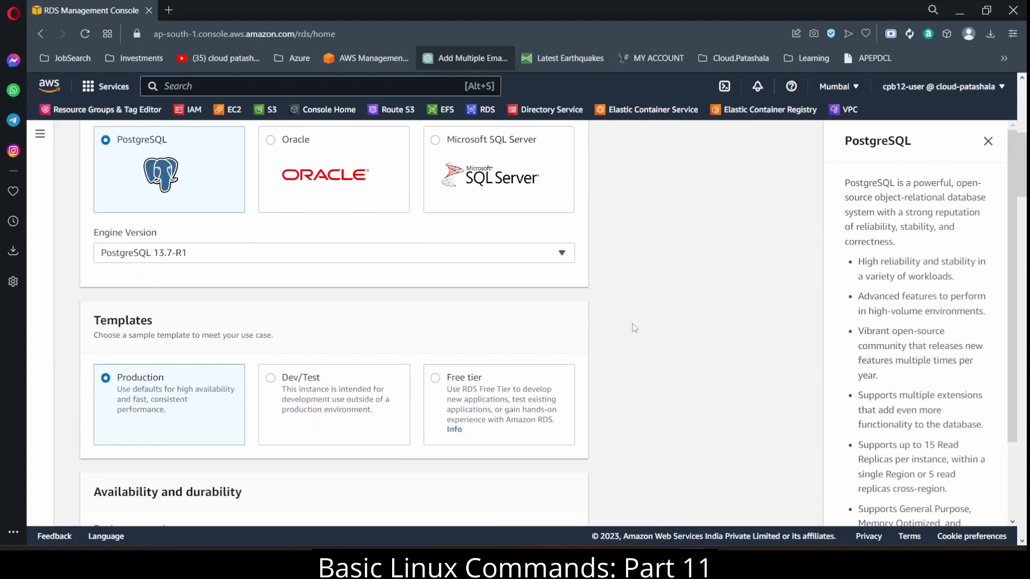
{"action": "scroll", "coordinate": [635, 328], "scroll_direction": "down", "scroll_amount": 1}
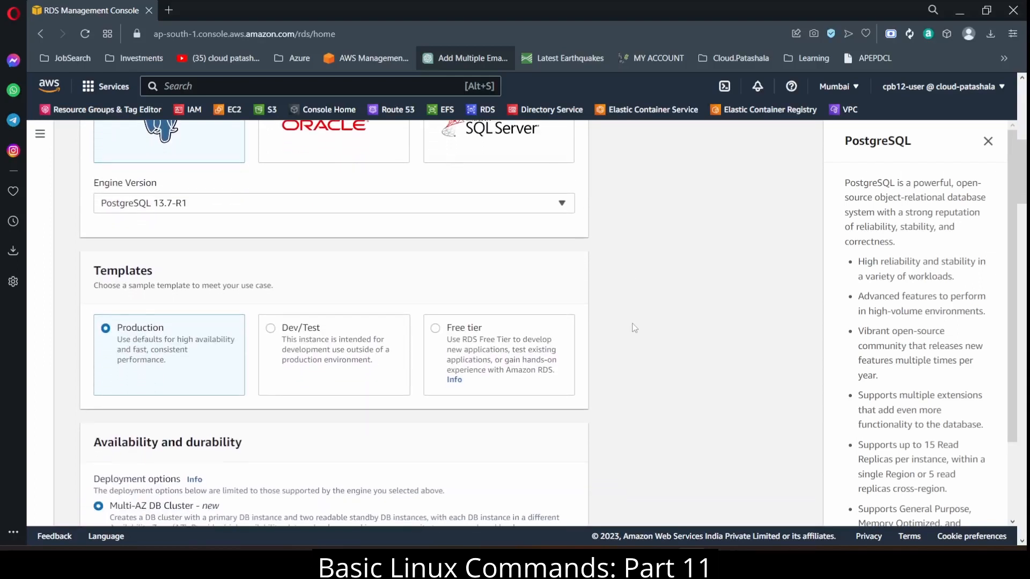
{"action": "left_click", "coordinate": [436, 325]}
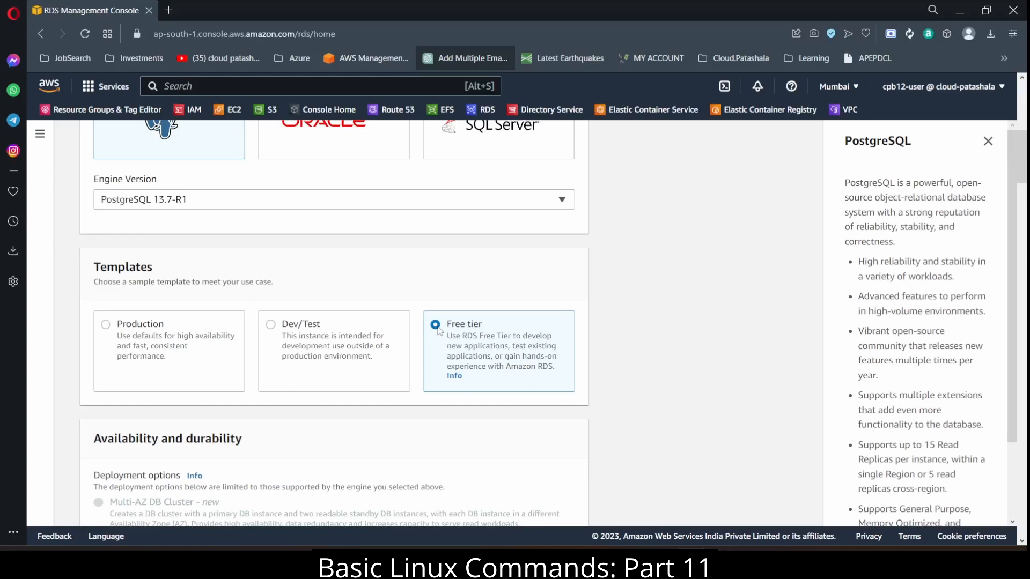
- Set the DB instance identifier to cp-postgres-db
{"action": "scroll", "coordinate": [438, 330], "scroll_direction": "down", "scroll_amount": 1}
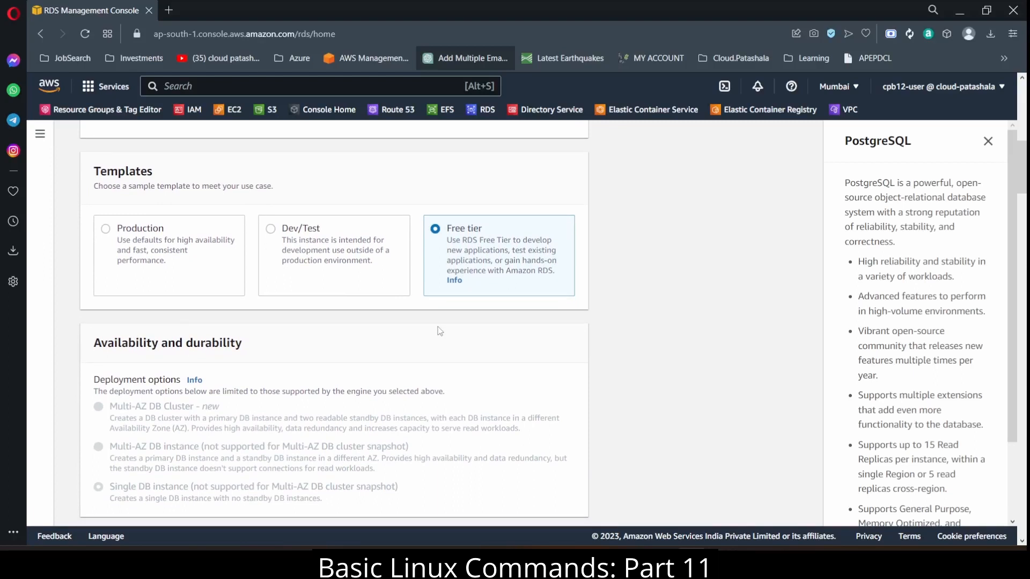
{"action": "scroll", "coordinate": [438, 331], "scroll_direction": "down", "scroll_amount": 1}
{"action": "scroll", "coordinate": [293, 316], "scroll_direction": "down", "scroll_amount": 1}
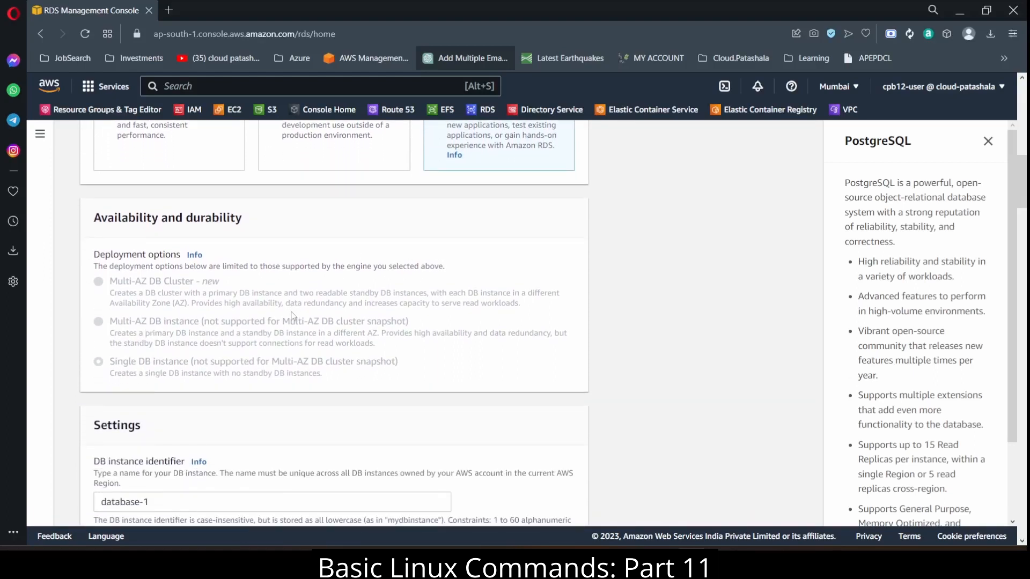
{"action": "scroll", "coordinate": [292, 317], "scroll_direction": "up", "scroll_amount": 1}
{"action": "scroll", "coordinate": [292, 317], "scroll_direction": "down", "scroll_amount": 3}
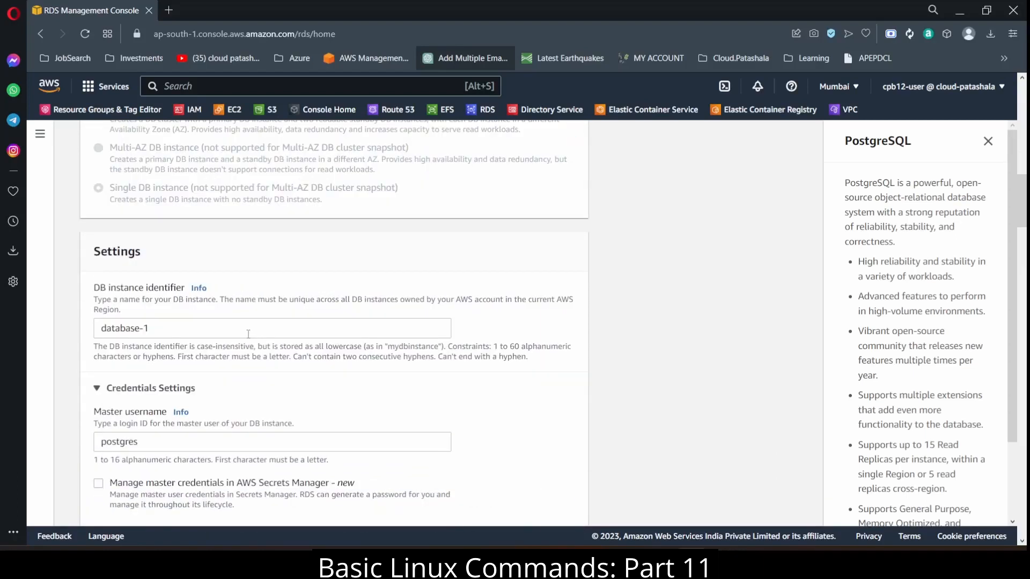
{"action": "left_click_drag", "start_coordinate": [149, 328], "coordinate": [87, 328]}
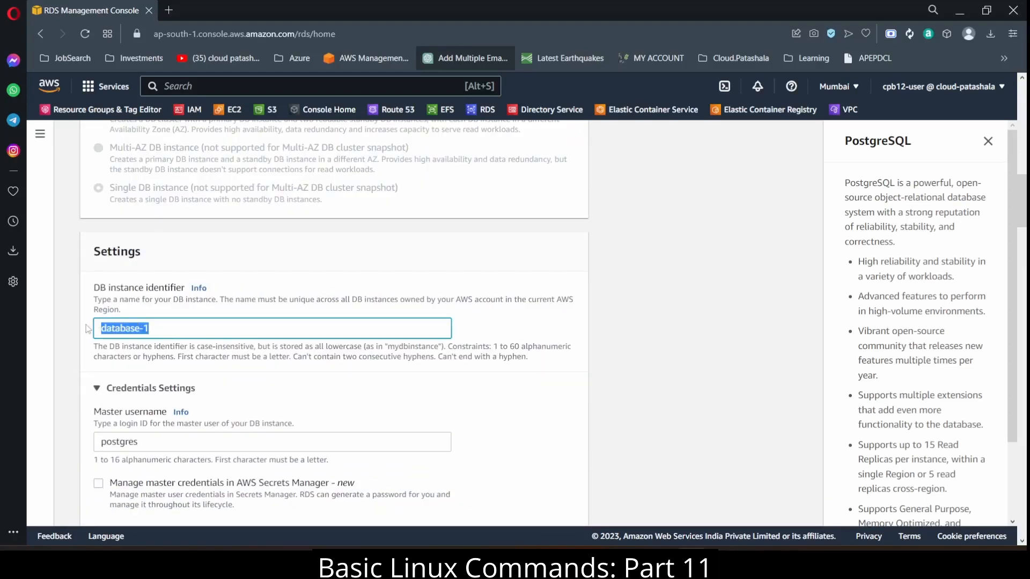
{"action": "type", "text": "cp-"}
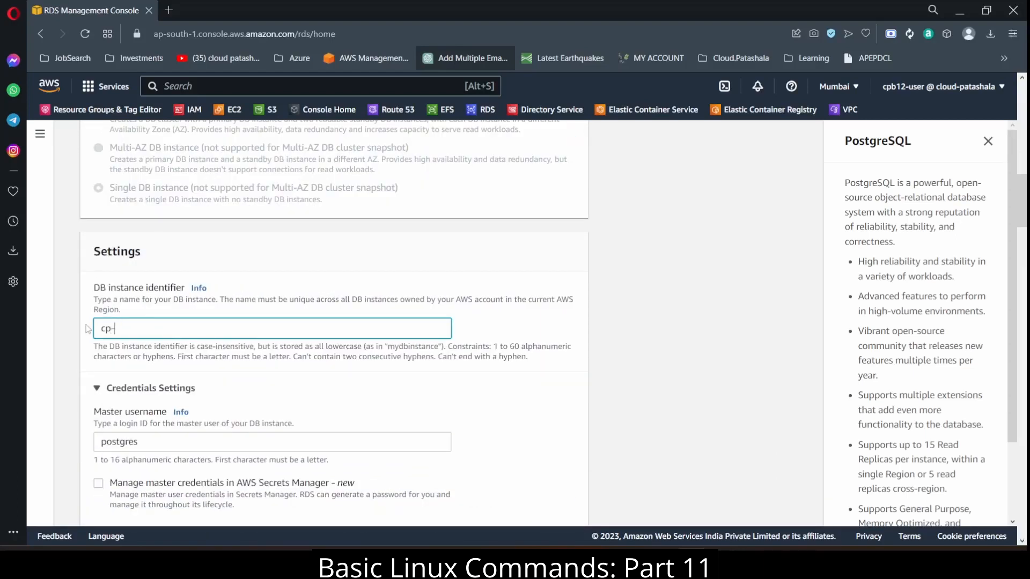
{"action": "type", "text": "postgre"}
{"action": "type", "text": "ss"}
{"action": "key", "text": "BackSpace"}
{"action": "type", "text": "-d"}
- Enter the master password and repeat it in the confirmation field, keeping the default master username
{"action": "scroll", "coordinate": [151, 384], "scroll_direction": "down", "scroll_amount": 3}
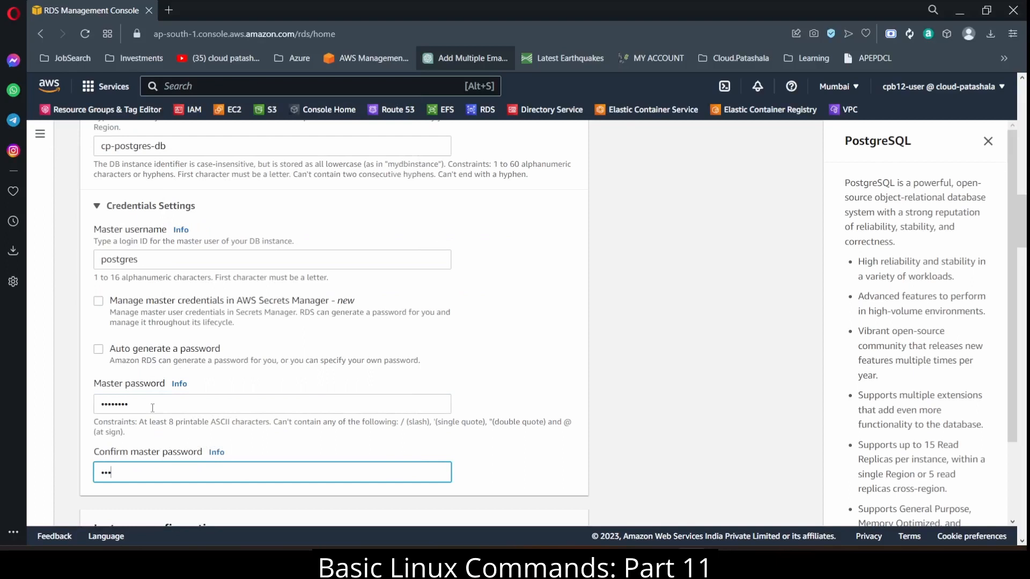
{"action": "key", "text": "BackSpace"}
{"action": "key", "text": "BackSpace"}
{"action": "key", "text": "BackSpace"}
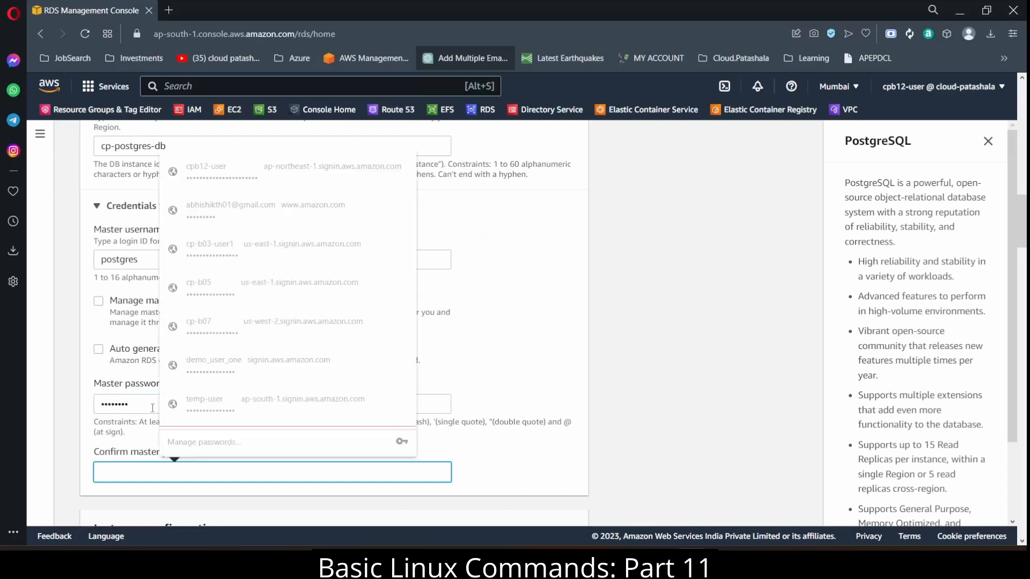
{"action": "type", "text": "•••••"}
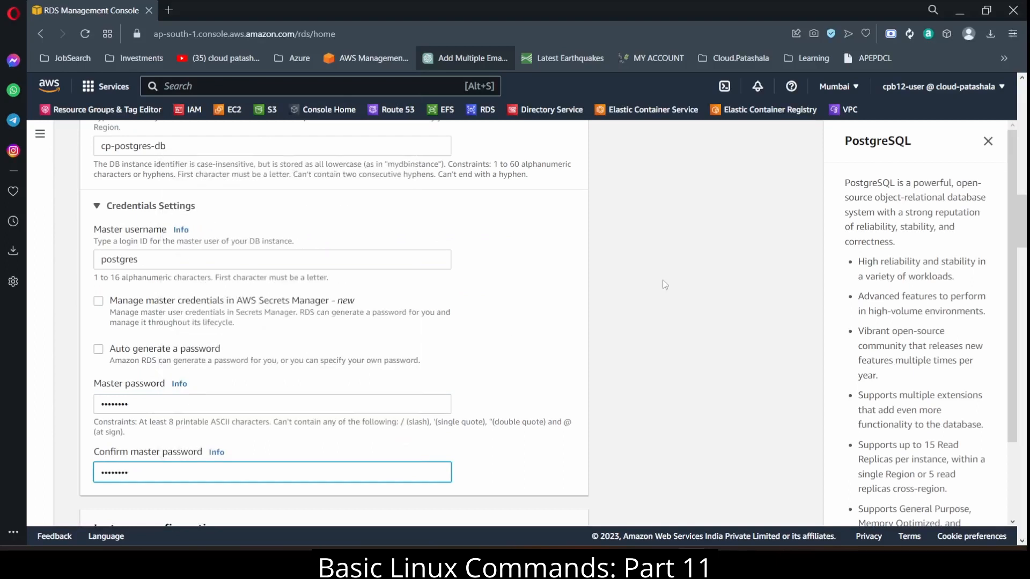
{"action": "left_click_drag", "start_coordinate": [161, 261], "coordinate": [51, 265]}
{"action": "left_click", "coordinate": [612, 248]}
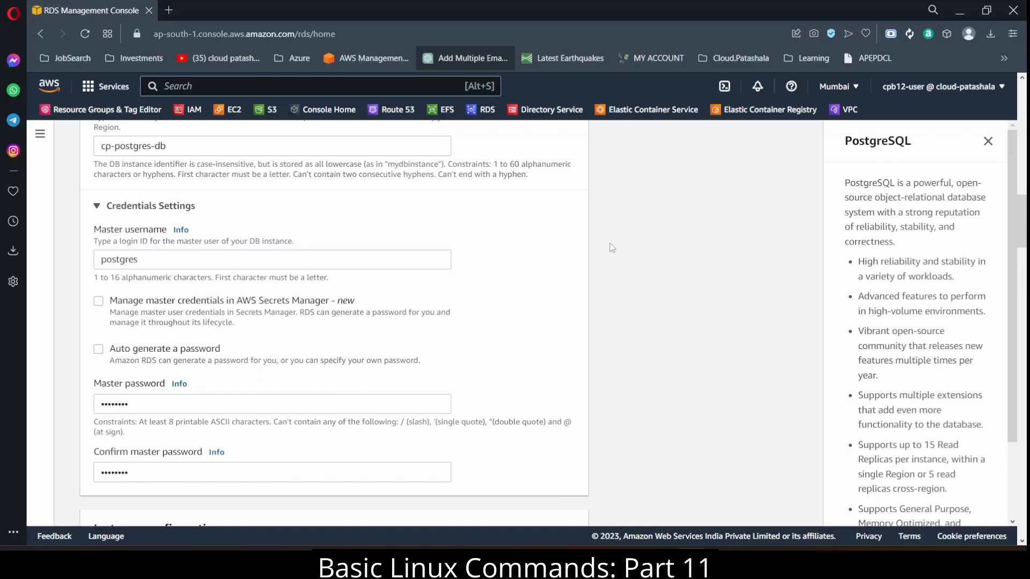
- Set the allocated storage to 20 GiB, keeping the default instance class and storage type
{"action": "scroll", "coordinate": [612, 248], "scroll_direction": "down", "scroll_amount": 1}
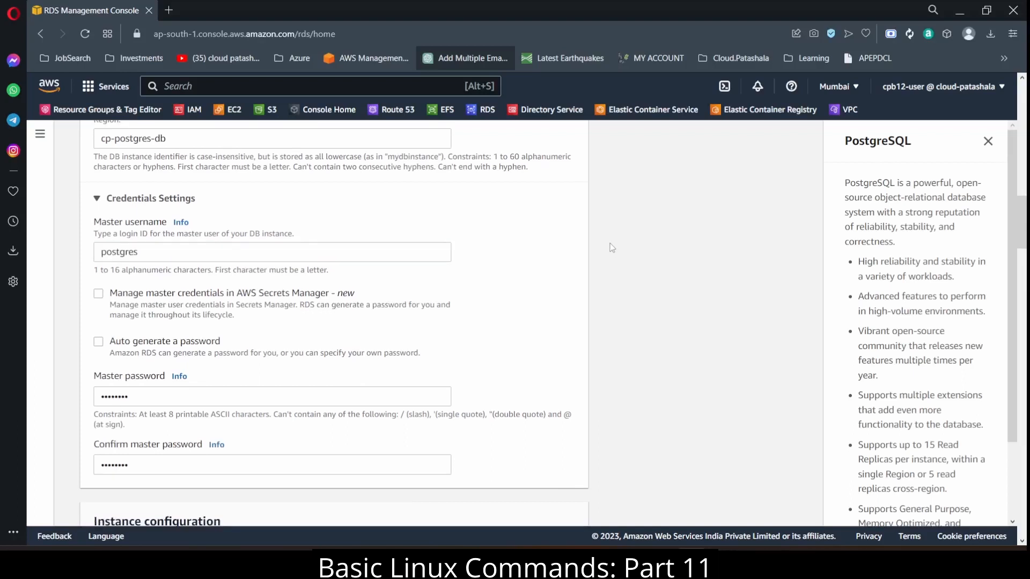
{"action": "scroll", "coordinate": [612, 248], "scroll_direction": "down", "scroll_amount": 3}
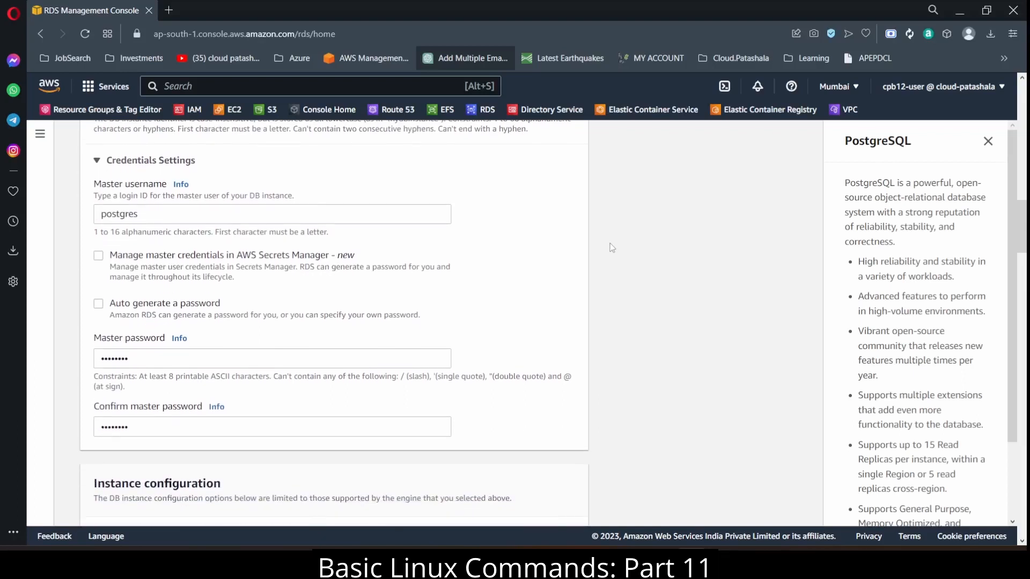
{"action": "scroll", "coordinate": [612, 248], "scroll_direction": "down", "scroll_amount": 5}
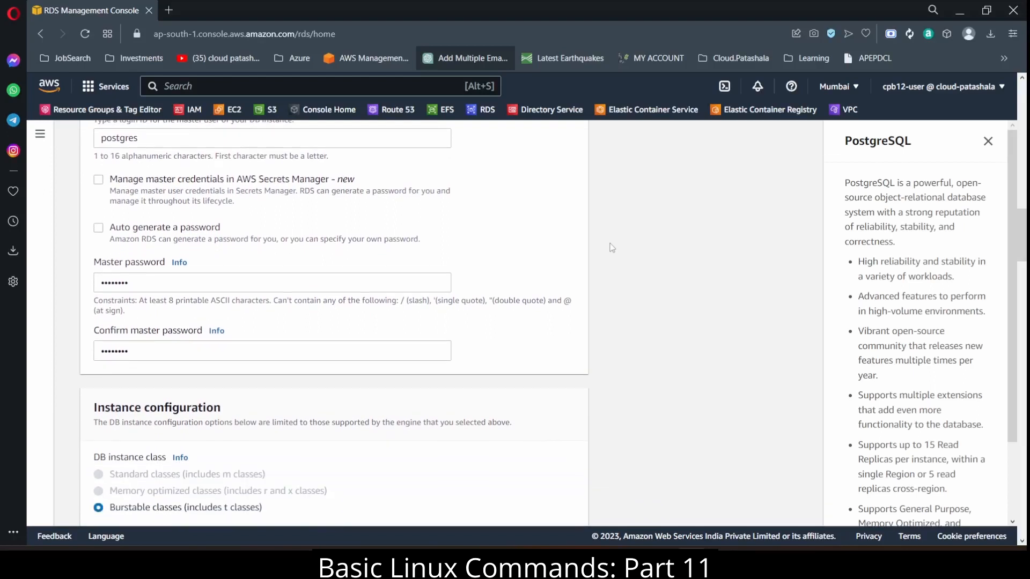
{"action": "scroll", "coordinate": [612, 248], "scroll_direction": "down", "scroll_amount": 4}
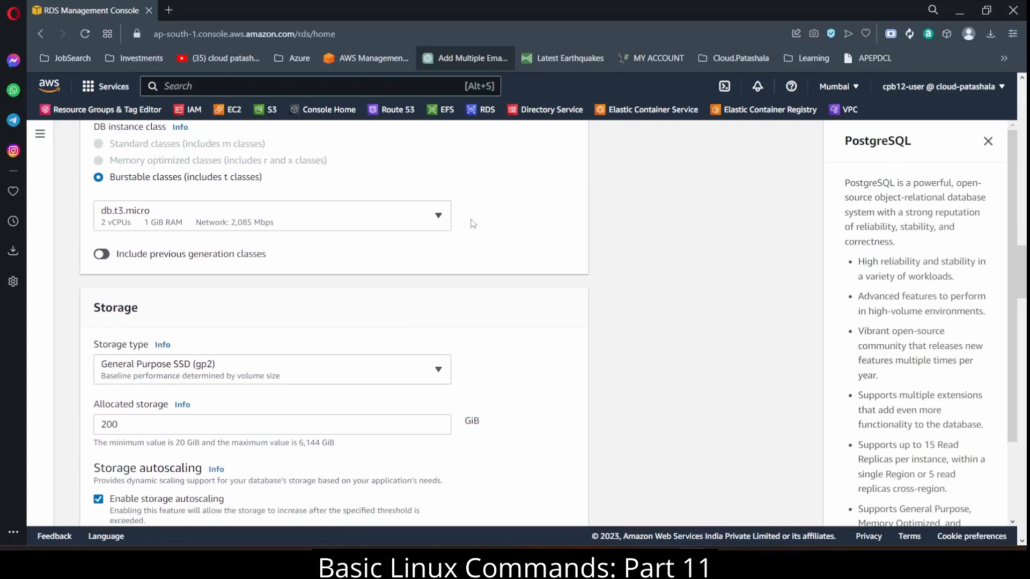
{"action": "scroll", "coordinate": [473, 224], "scroll_direction": "up", "scroll_amount": 1}
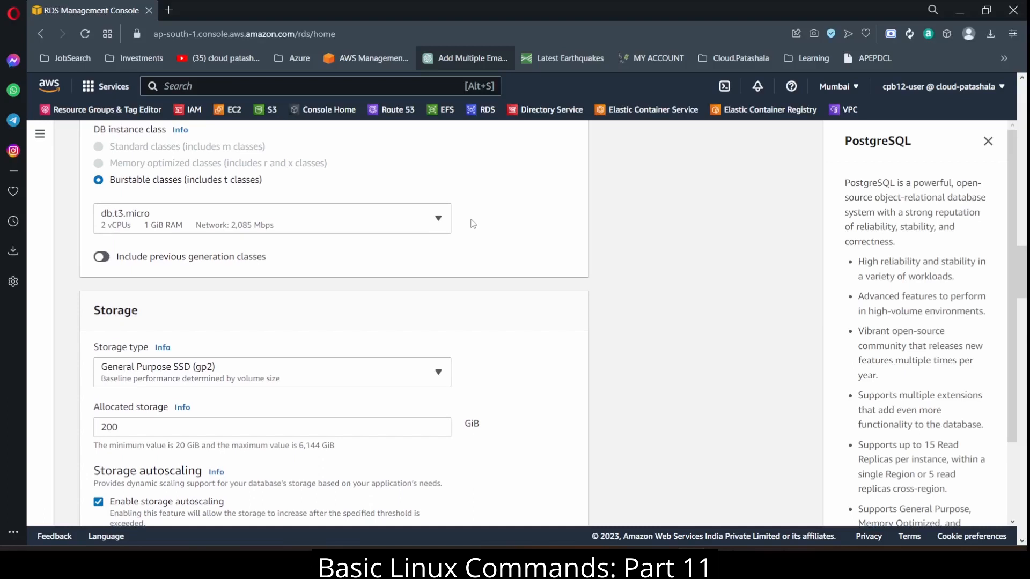
{"action": "scroll", "coordinate": [473, 224], "scroll_direction": "down", "scroll_amount": 2}
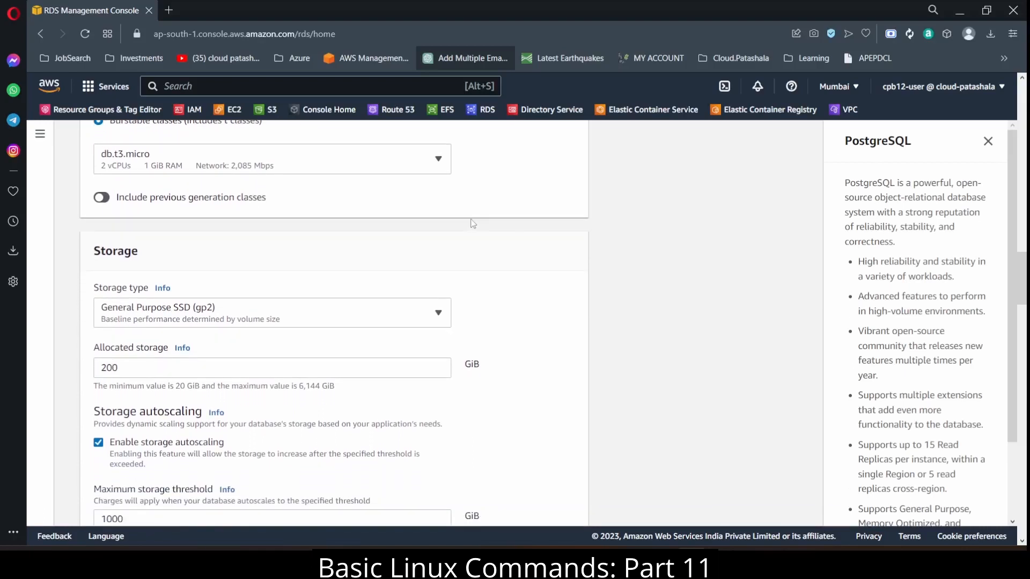
{"action": "scroll", "coordinate": [473, 224], "scroll_direction": "down", "scroll_amount": 2}
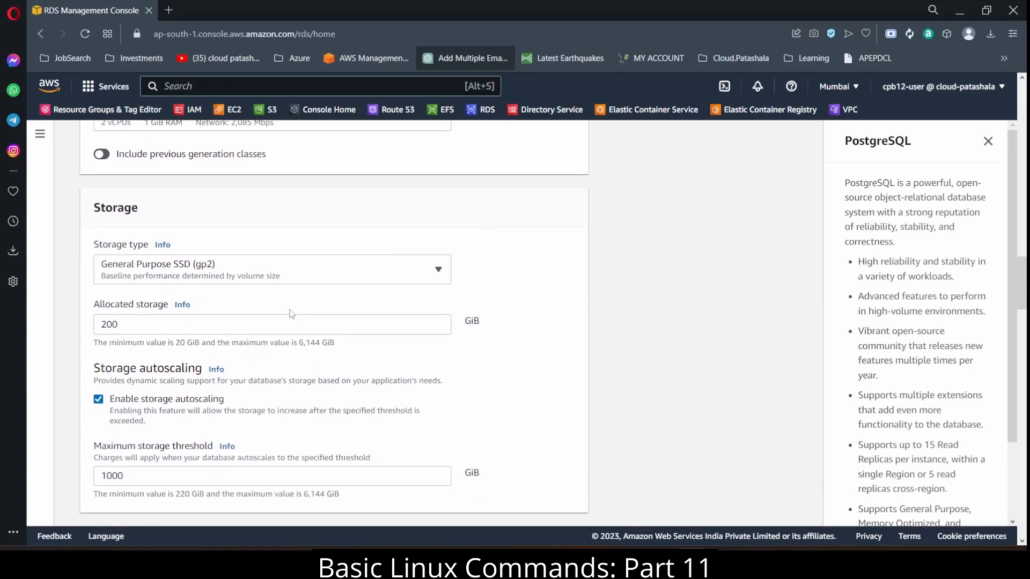
{"action": "left_click", "coordinate": [284, 325]}
{"action": "key", "text": "BackSpace"}
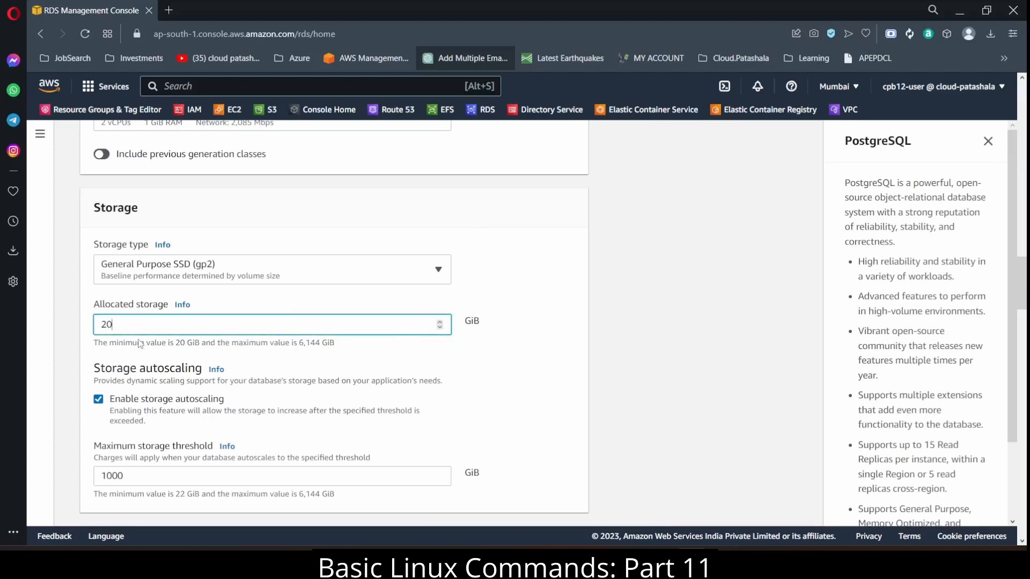
{"action": "left_click_drag", "start_coordinate": [142, 343], "coordinate": [206, 346]}
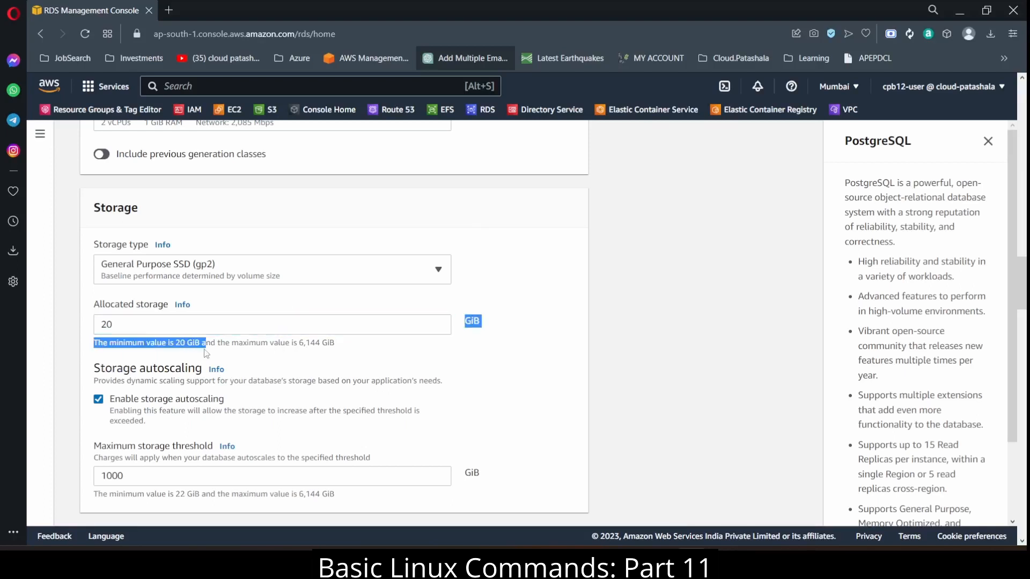
{"action": "left_click", "coordinate": [680, 338]}
- Select cp-b14-vpc01 as the database's VPC, keeping the options for no EC2 compute resource and IPv4
{"action": "scroll", "coordinate": [681, 338], "scroll_direction": "down", "scroll_amount": 2}
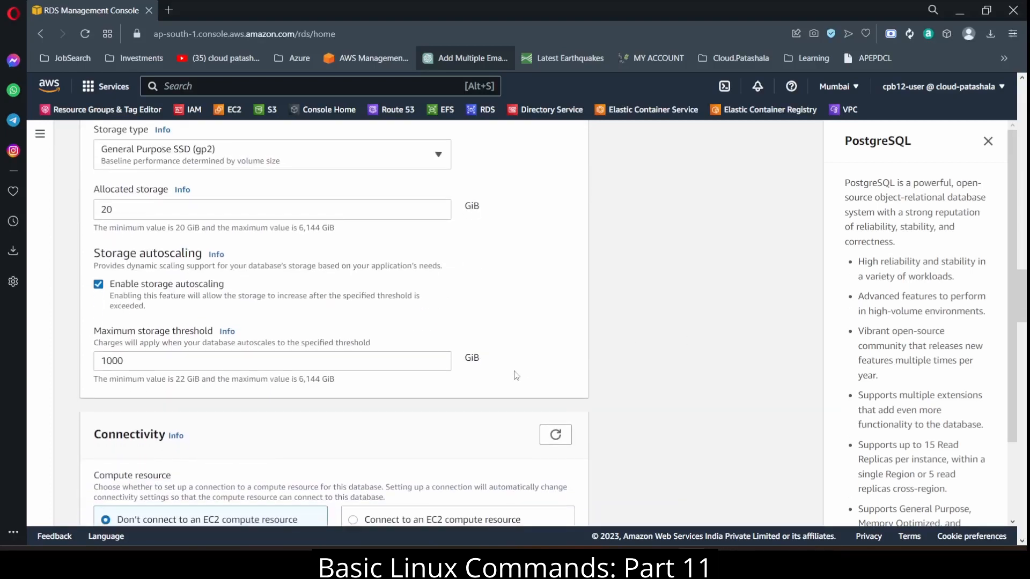
{"action": "scroll", "coordinate": [515, 371], "scroll_direction": "down", "scroll_amount": 2}
{"action": "scroll", "coordinate": [515, 371], "scroll_direction": "down", "scroll_amount": 4}
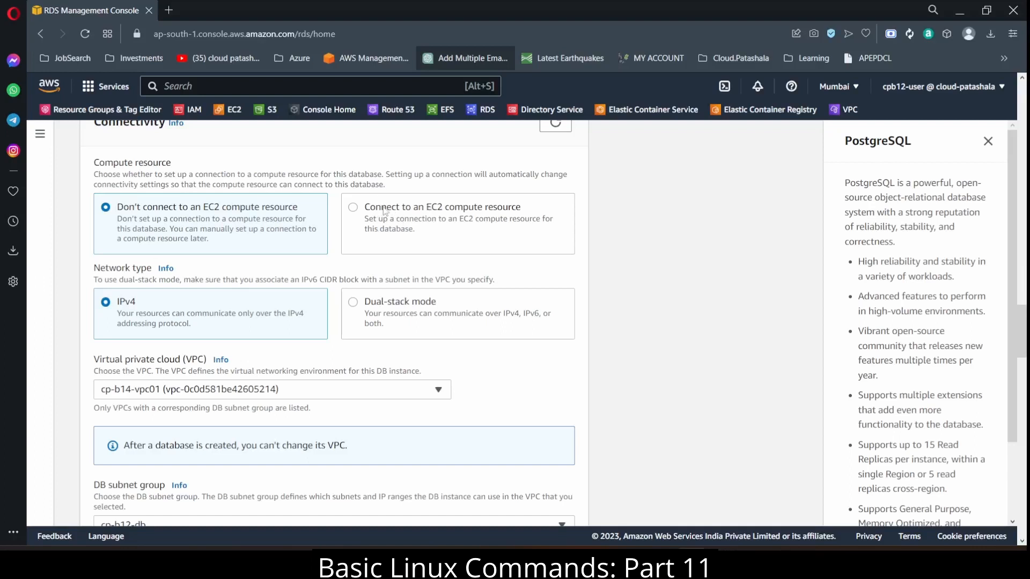
{"action": "left_click_drag", "start_coordinate": [118, 208], "coordinate": [250, 243]}
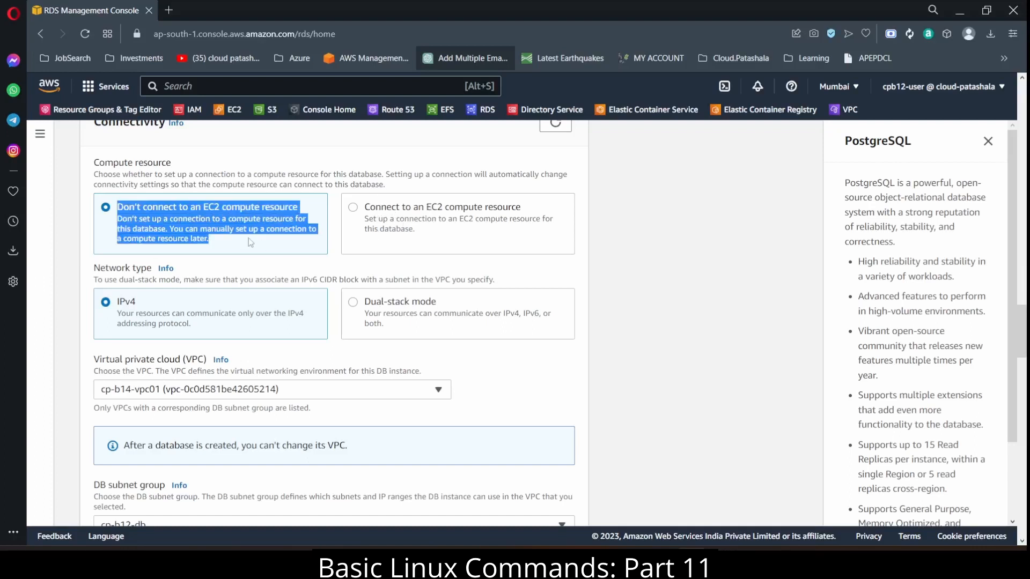
{"action": "scroll", "coordinate": [273, 245], "scroll_direction": "down", "scroll_amount": 1}
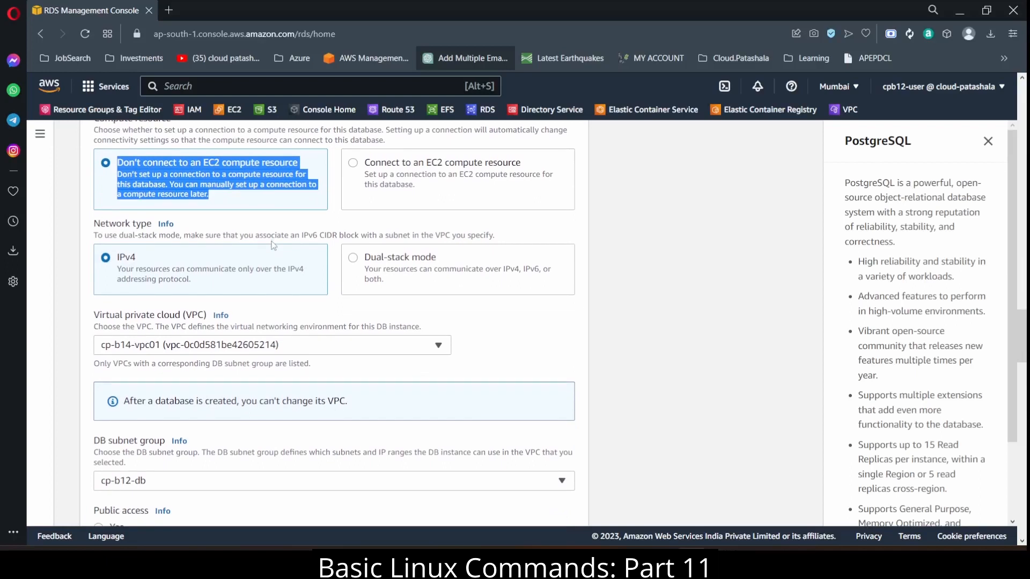
{"action": "scroll", "coordinate": [274, 245], "scroll_direction": "down", "scroll_amount": 1}
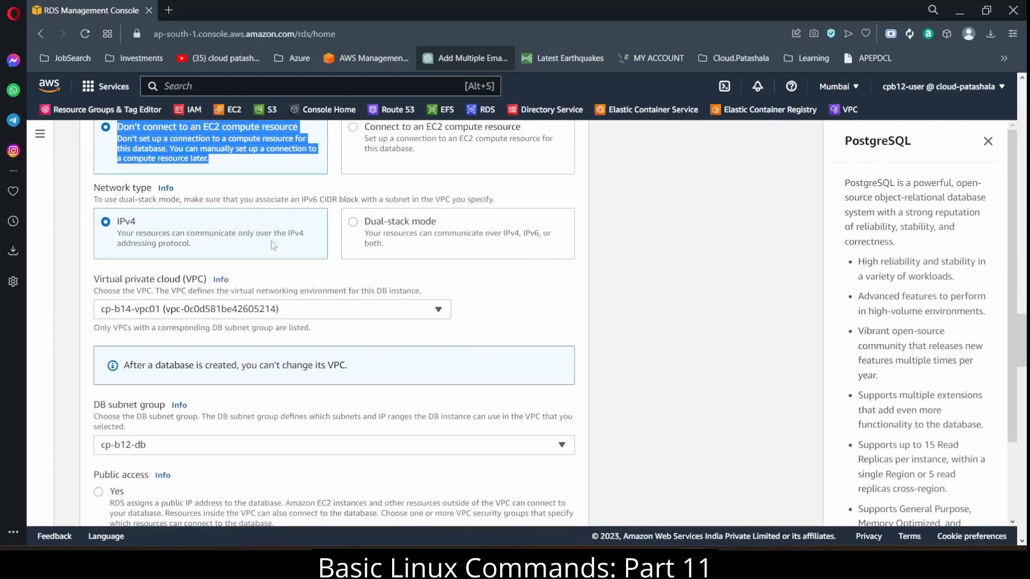
{"action": "scroll", "coordinate": [273, 245], "scroll_direction": "down", "scroll_amount": 1}
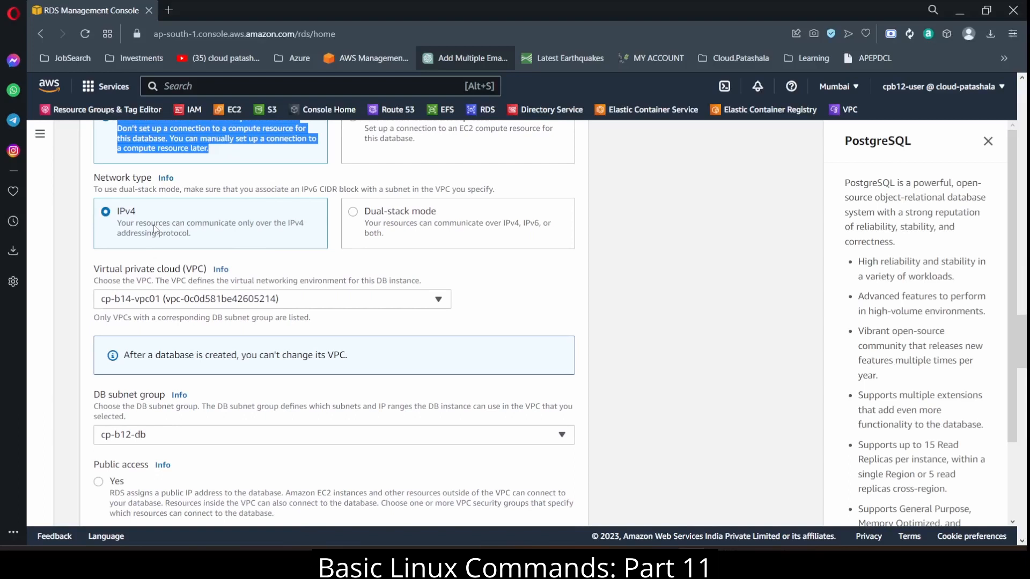
{"action": "scroll", "coordinate": [154, 229], "scroll_direction": "down", "scroll_amount": 1}
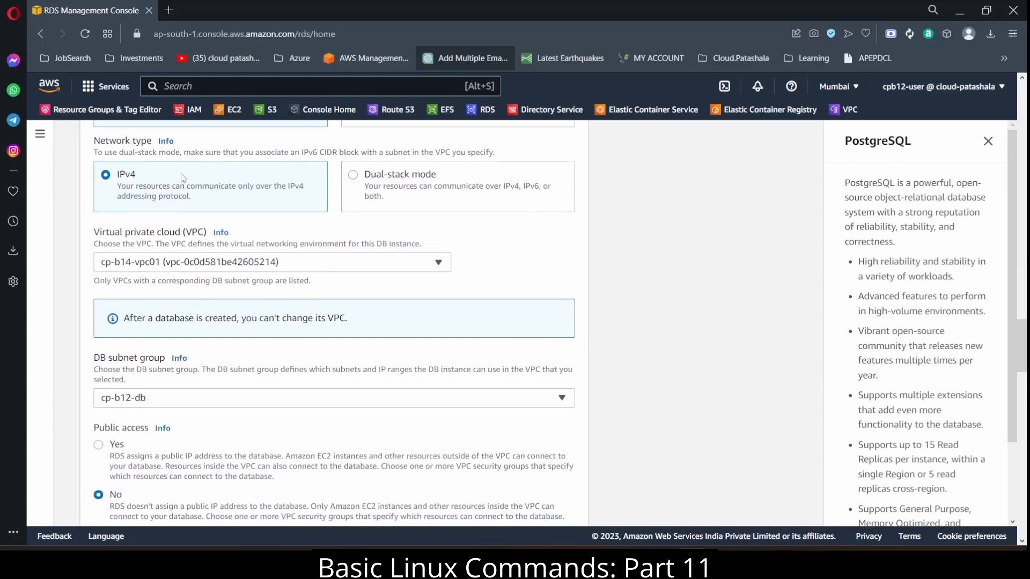
{"action": "left_click", "coordinate": [200, 266]}
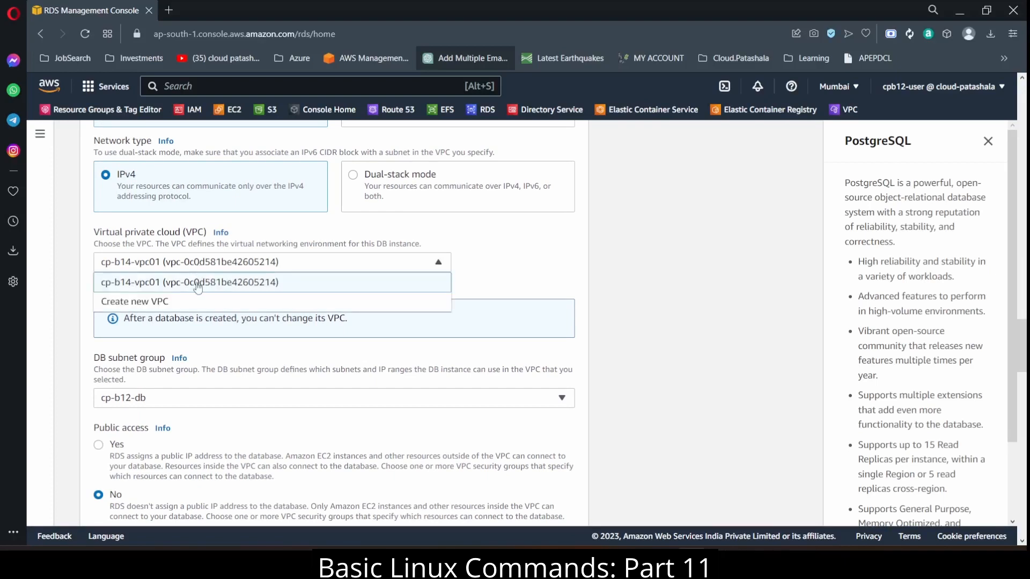
{"action": "left_click", "coordinate": [198, 283]}
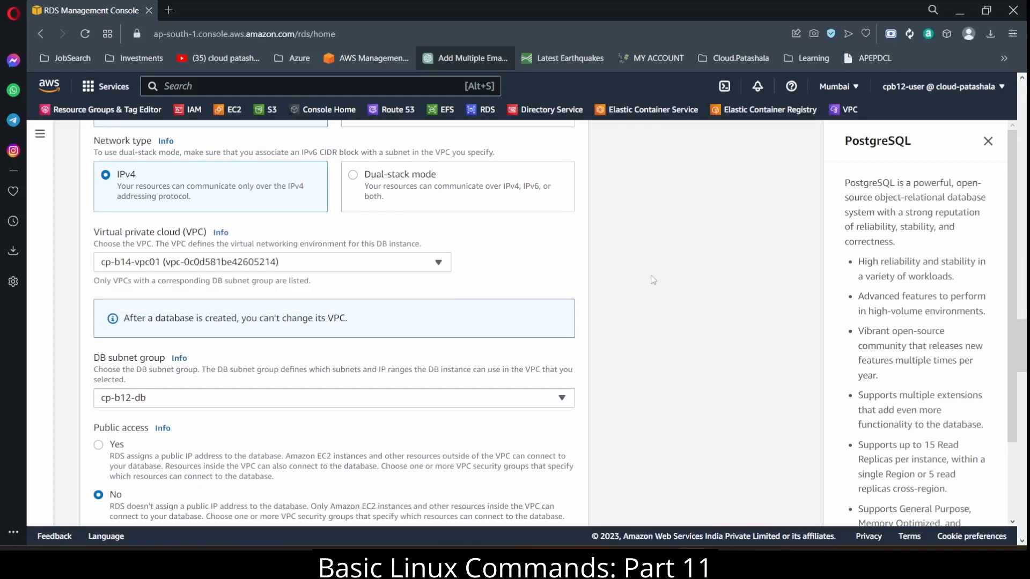
{"action": "scroll", "coordinate": [653, 280], "scroll_direction": "down", "scroll_amount": 1}
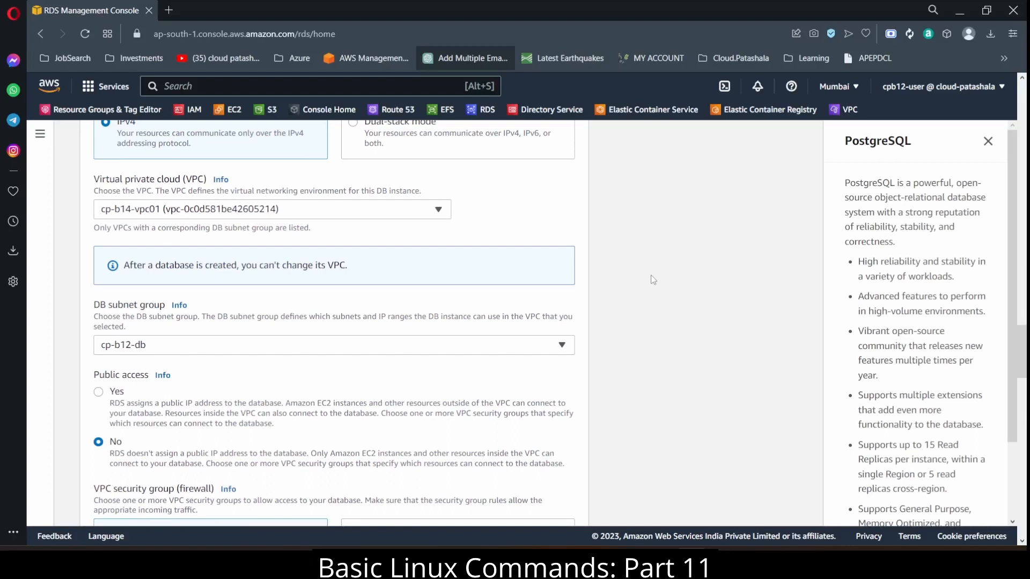
{"action": "scroll", "coordinate": [652, 279], "scroll_direction": "down", "scroll_amount": 2}
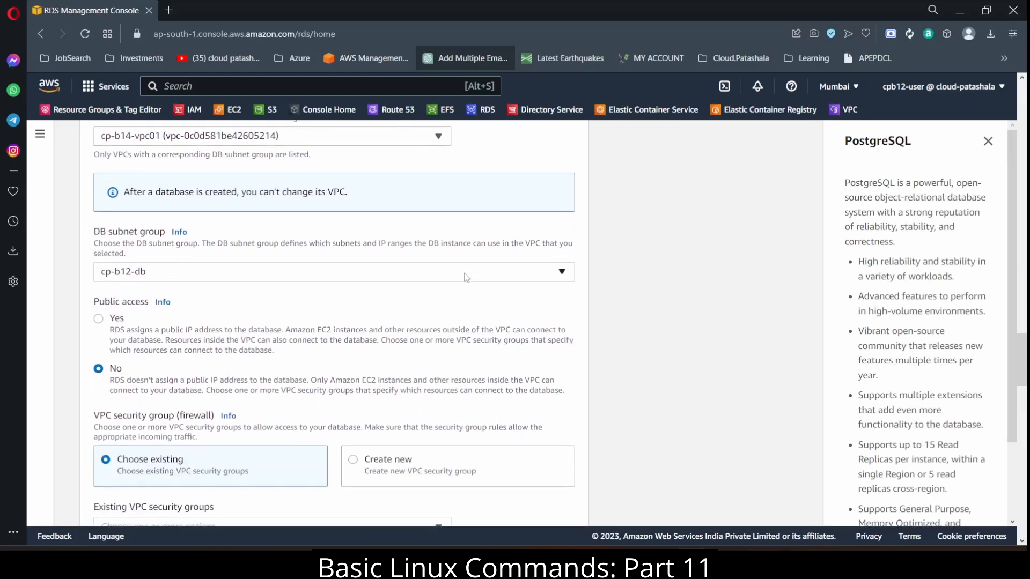
- Select cp-b12-db as the DB subnet group for the database
{"action": "left_click", "coordinate": [465, 277]}
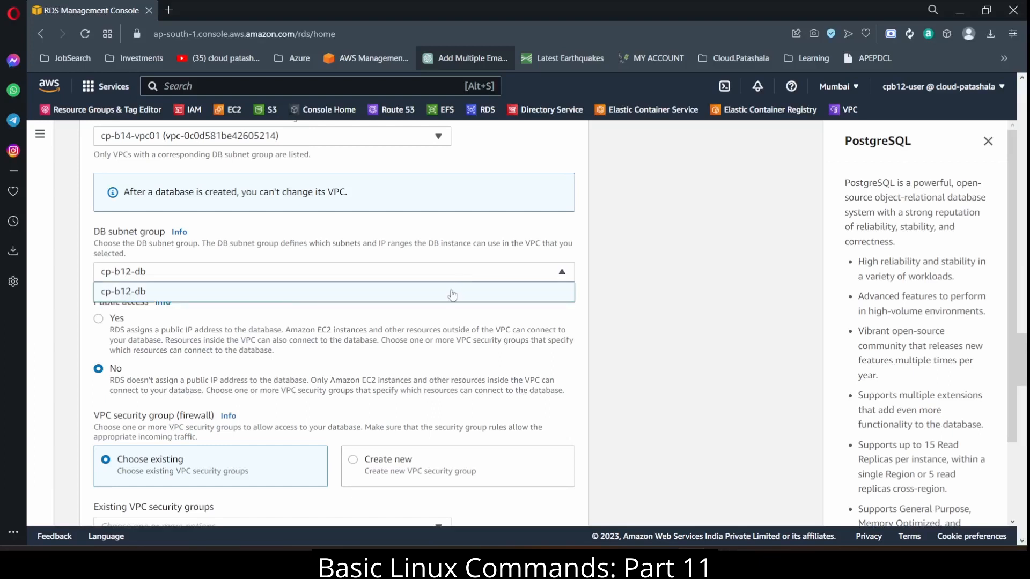
{"action": "left_click", "coordinate": [452, 295]}
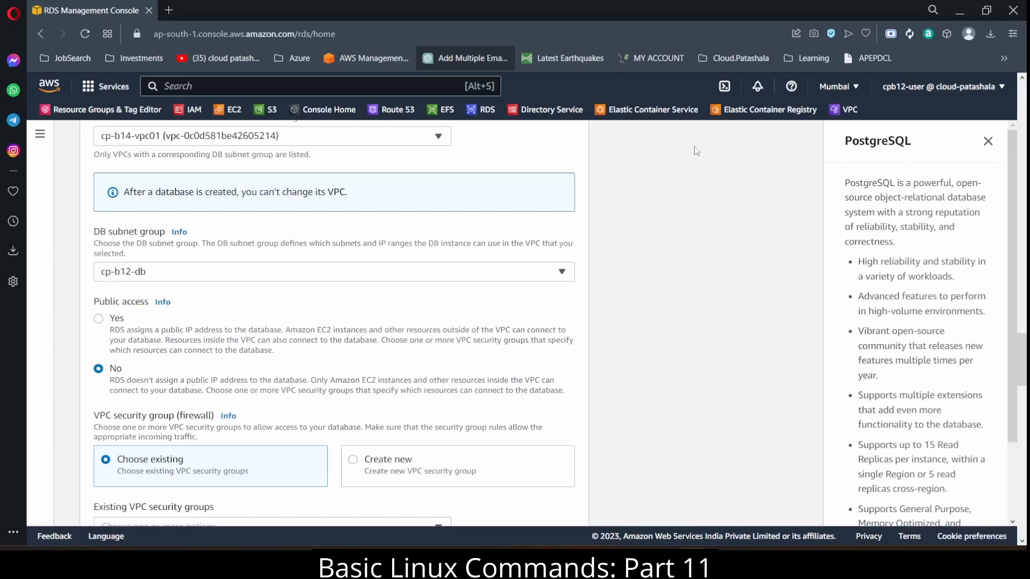
- Open the RDS subnet groups list in a second browser tab
{"action": "middle_click", "coordinate": [472, 110]}
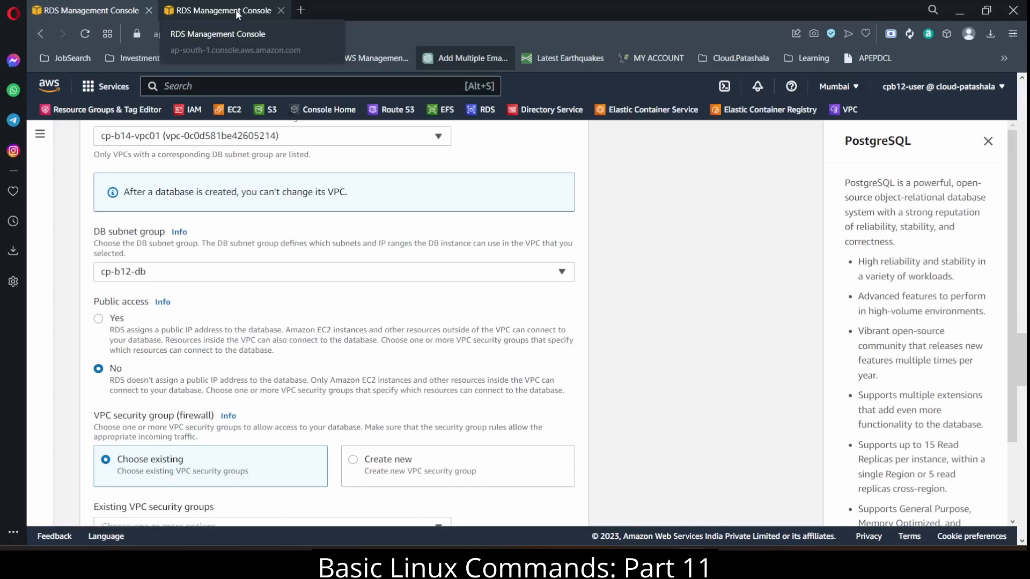
{"action": "left_click", "coordinate": [237, 13]}
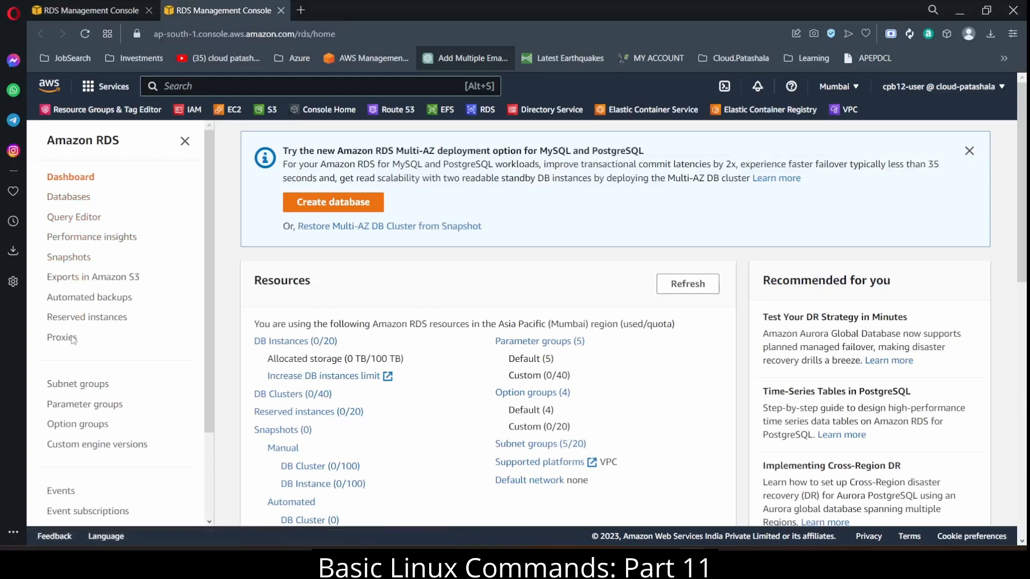
{"action": "left_click", "coordinate": [81, 389]}
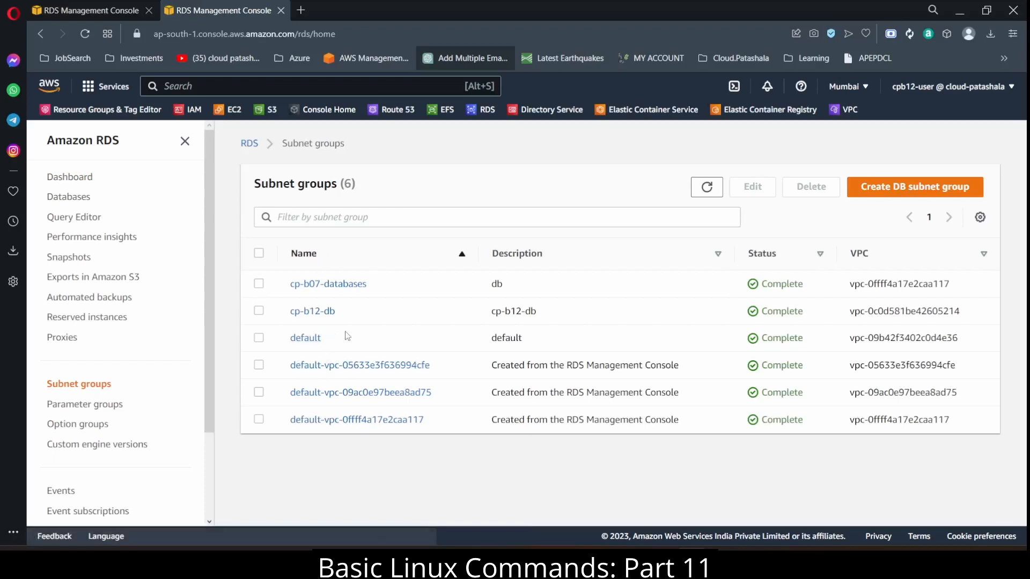
{"action": "left_click_drag", "start_coordinate": [348, 337], "coordinate": [276, 338]}
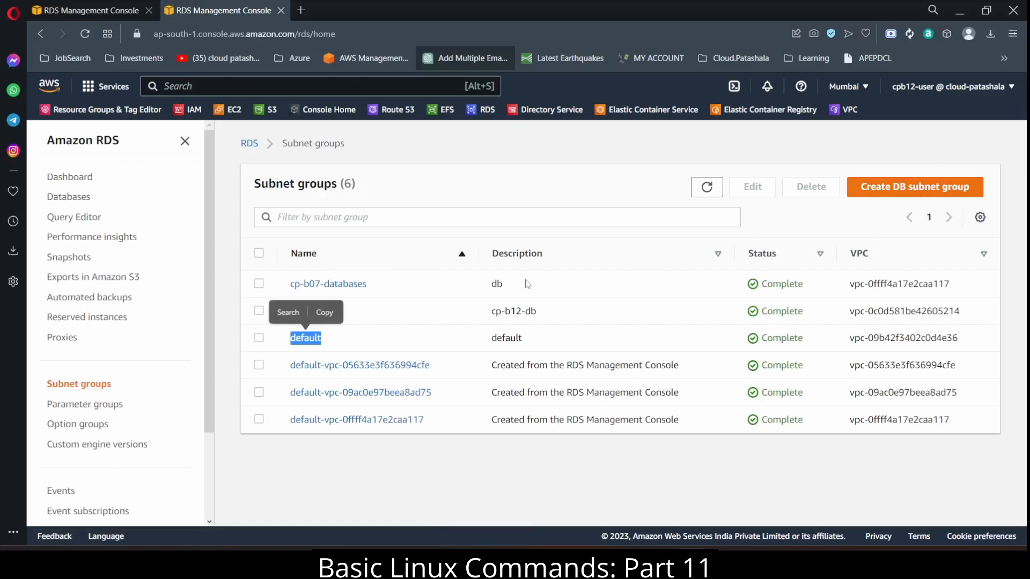
- Start a new DB subnet group with name and description cp-demo-pg, in the VPC cp-b14-vpc01
{"action": "left_click", "coordinate": [909, 186]}
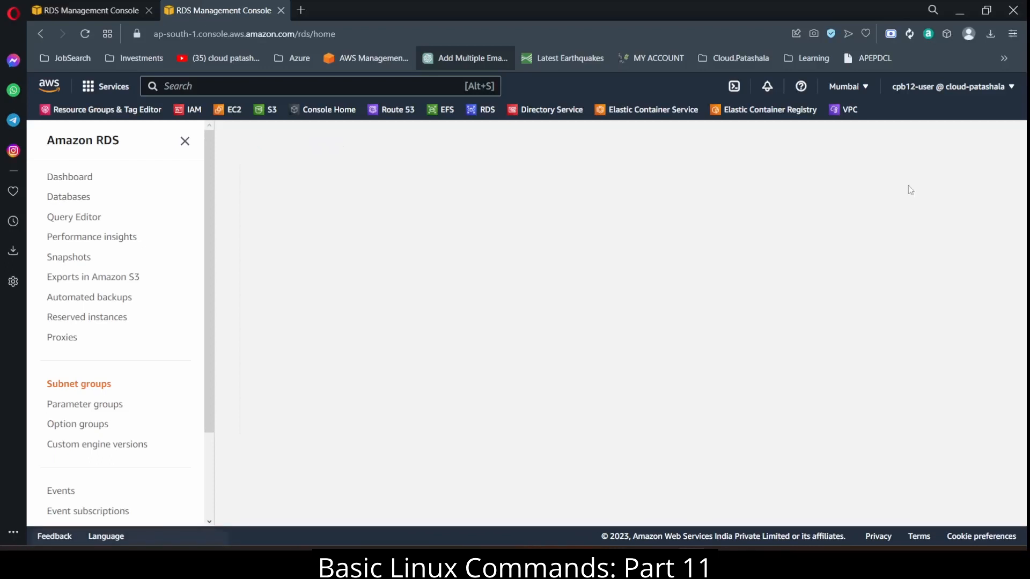
{"action": "left_click", "coordinate": [388, 310]}
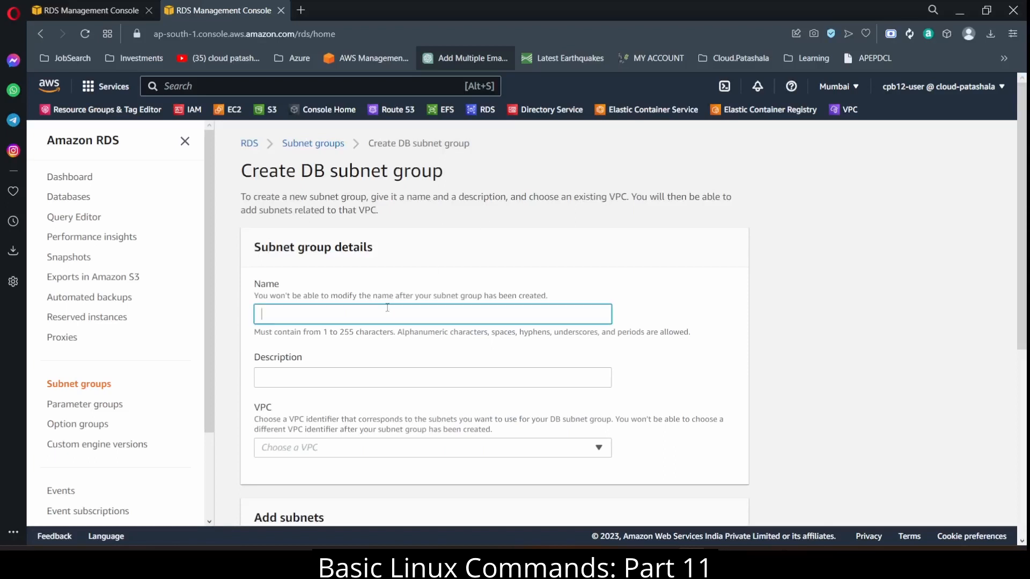
{"action": "type", "text": "cp-demo-pg"}
{"action": "left_click", "coordinate": [352, 379]}
{"action": "type", "text": "cp-demo-"}
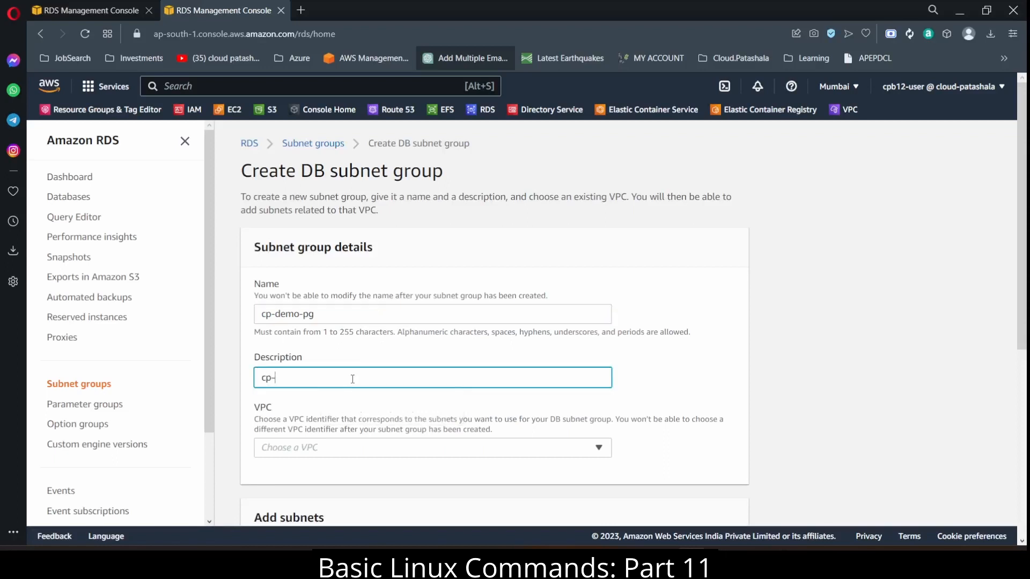
{"action": "type", "text": "pg"}
{"action": "scroll", "coordinate": [394, 339], "scroll_direction": "down", "scroll_amount": 3}
{"action": "left_click", "coordinate": [428, 312]}
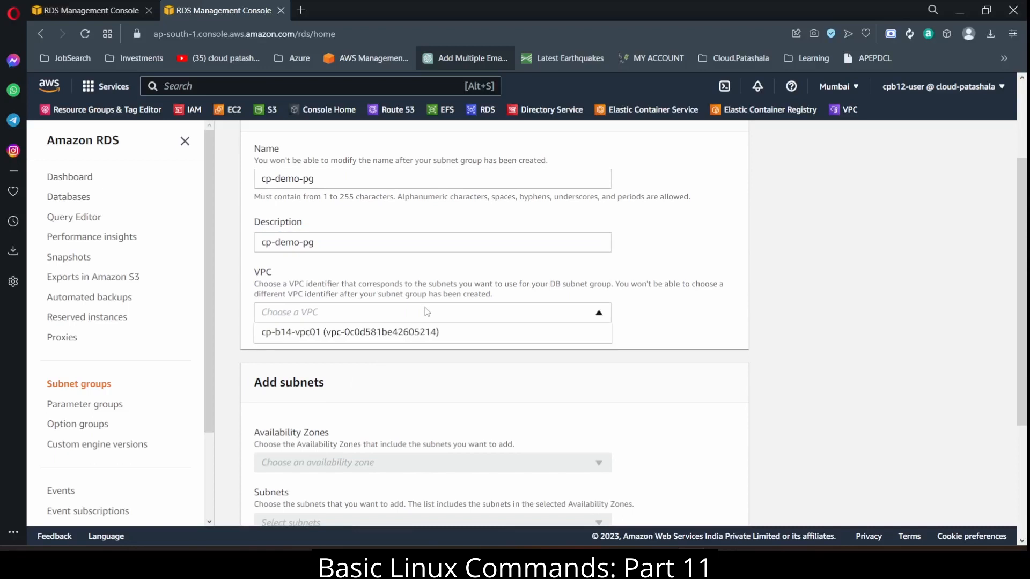
{"action": "left_click", "coordinate": [405, 332]}
- Add the availability zones ap-south-1a and ap-south-1b to the subnet group
{"action": "scroll", "coordinate": [406, 336], "scroll_direction": "down", "scroll_amount": 2}
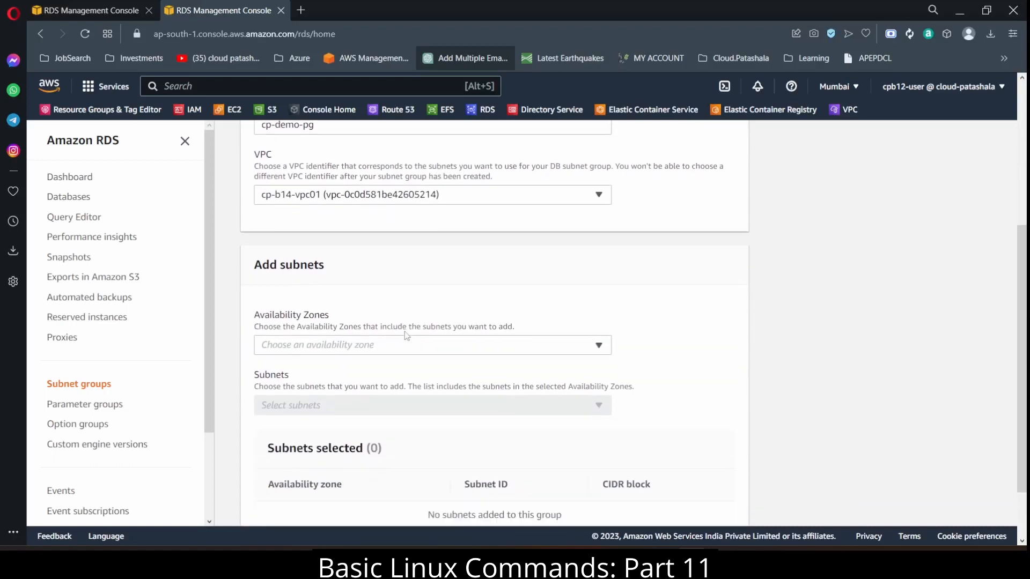
{"action": "left_click", "coordinate": [406, 328]}
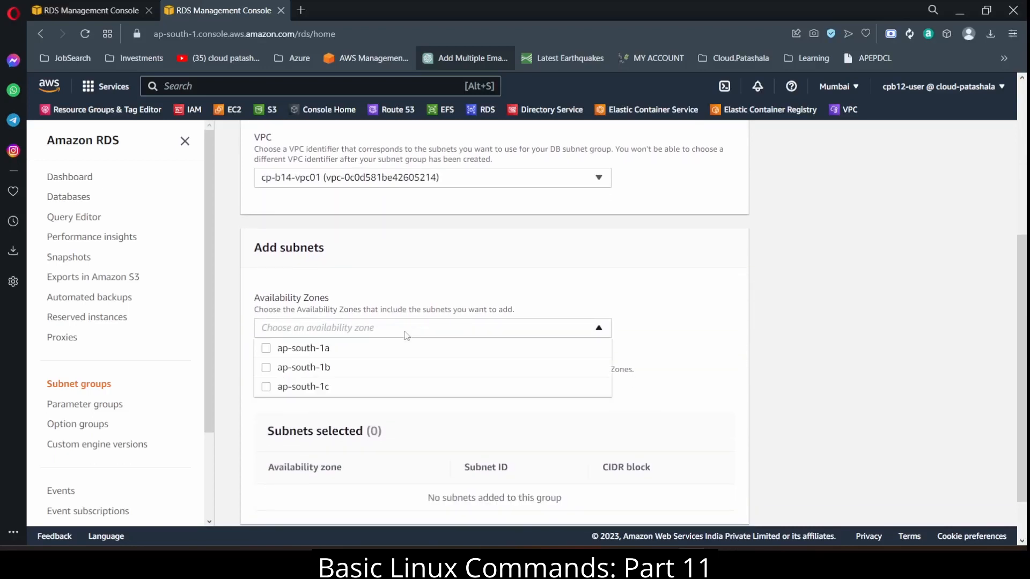
{"action": "left_click", "coordinate": [386, 354]}
{"action": "left_click", "coordinate": [371, 369]}
{"action": "left_click", "coordinate": [694, 322]}
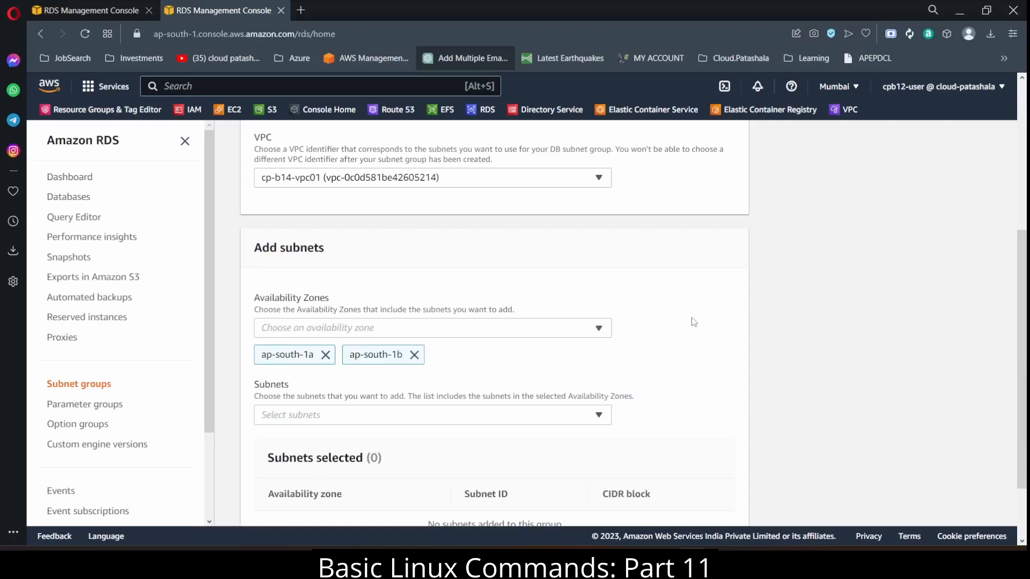
- Open the VPC console's subnet list in a separate browser tab and check which subnet names and CIDR blocks are the public ones
{"action": "scroll", "coordinate": [694, 322], "scroll_direction": "down", "scroll_amount": 2}
{"action": "left_click", "coordinate": [489, 339]}
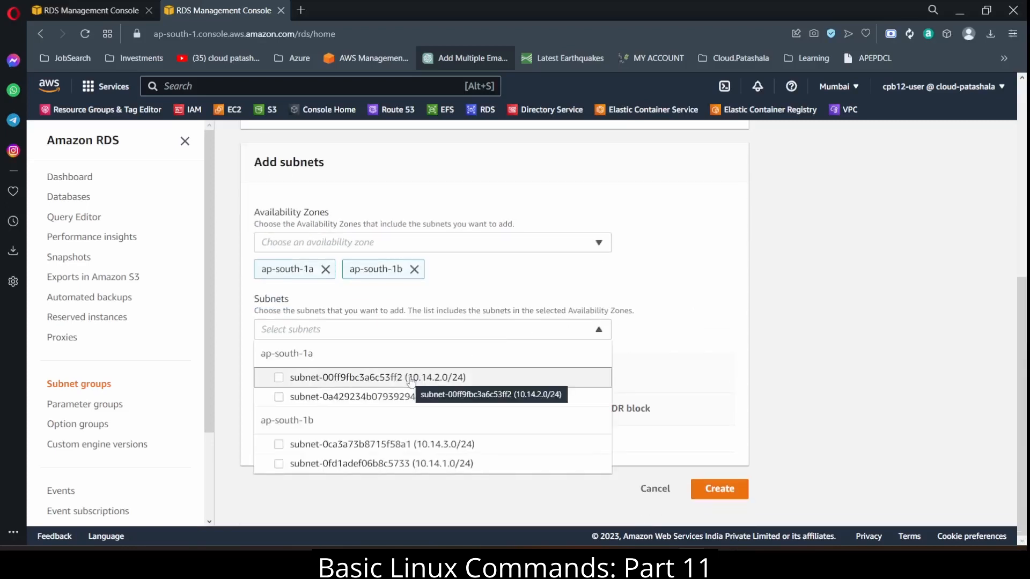
{"action": "left_click", "coordinate": [679, 330]}
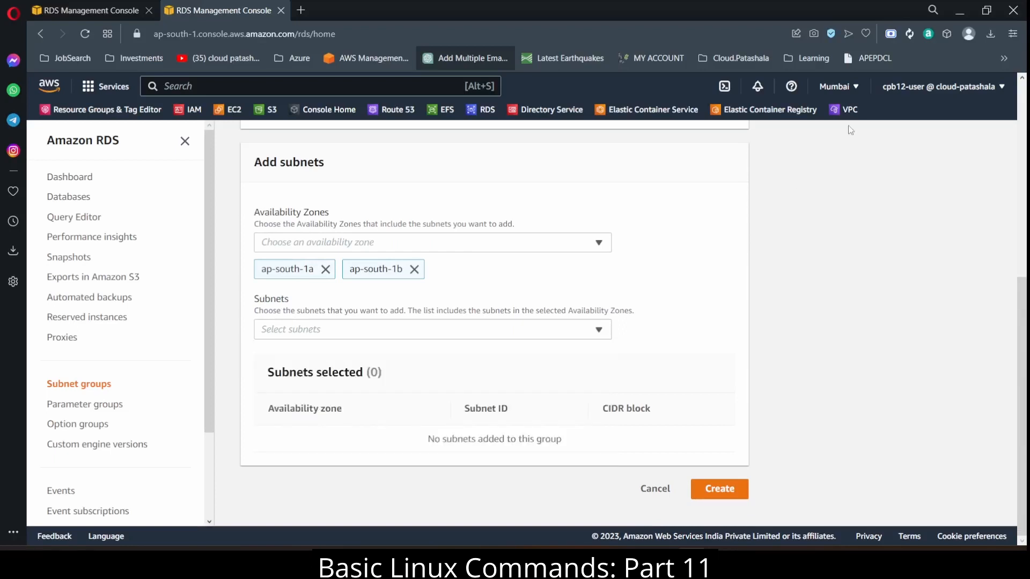
{"action": "right_click", "coordinate": [847, 117]}
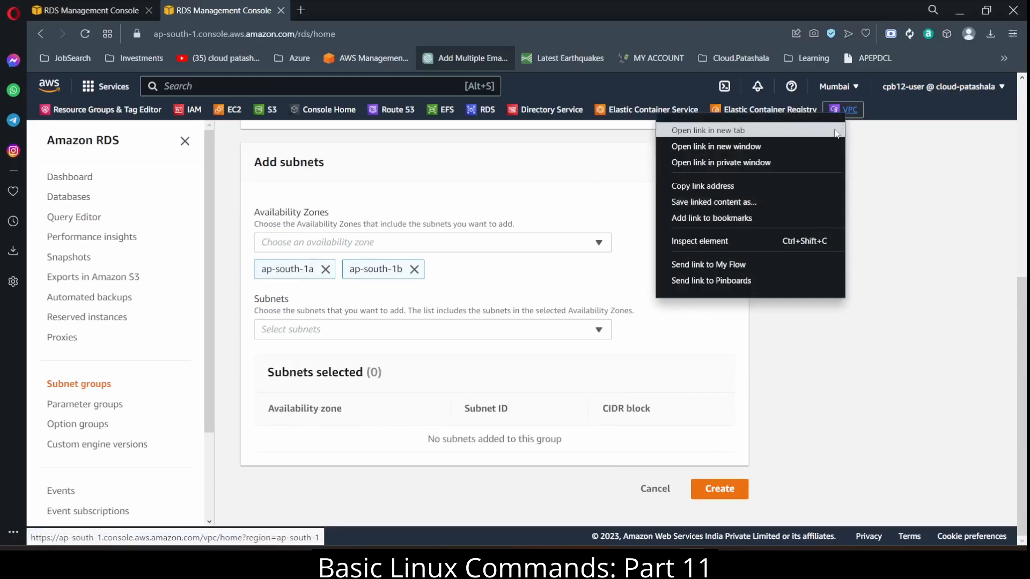
{"action": "left_click", "coordinate": [835, 131]}
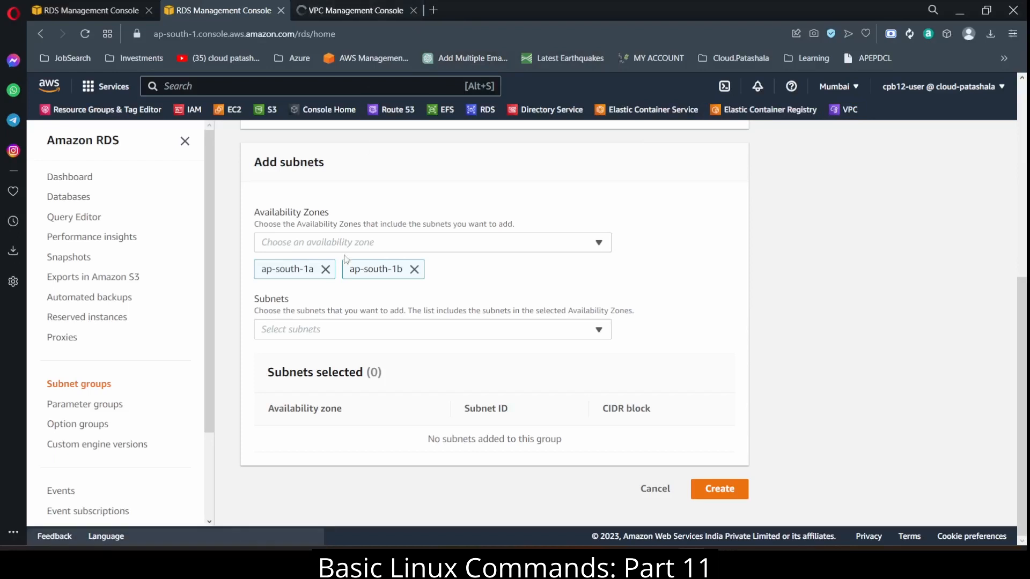
{"action": "left_click", "coordinate": [361, 329]}
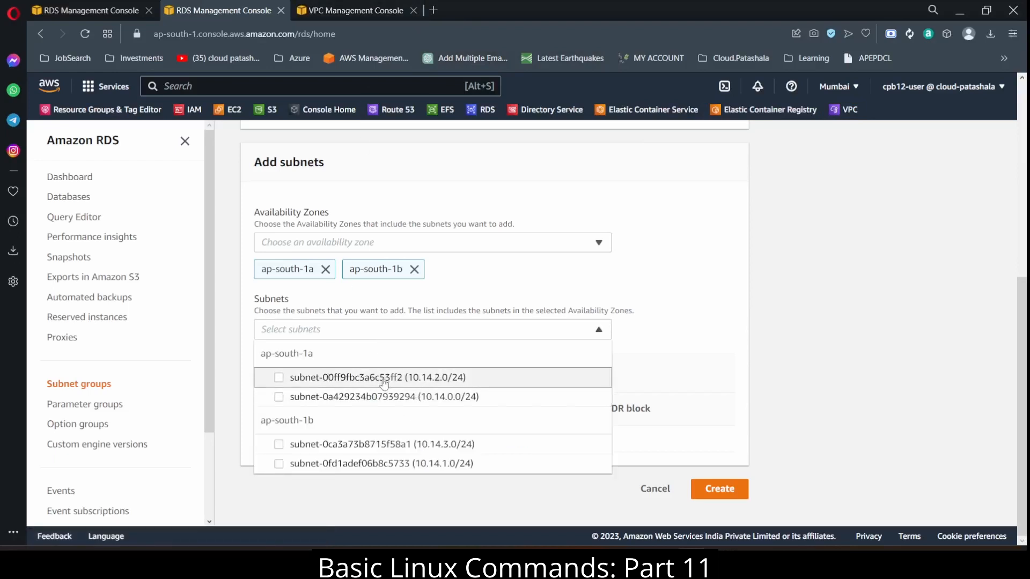
{"action": "left_click", "coordinate": [348, 6]}
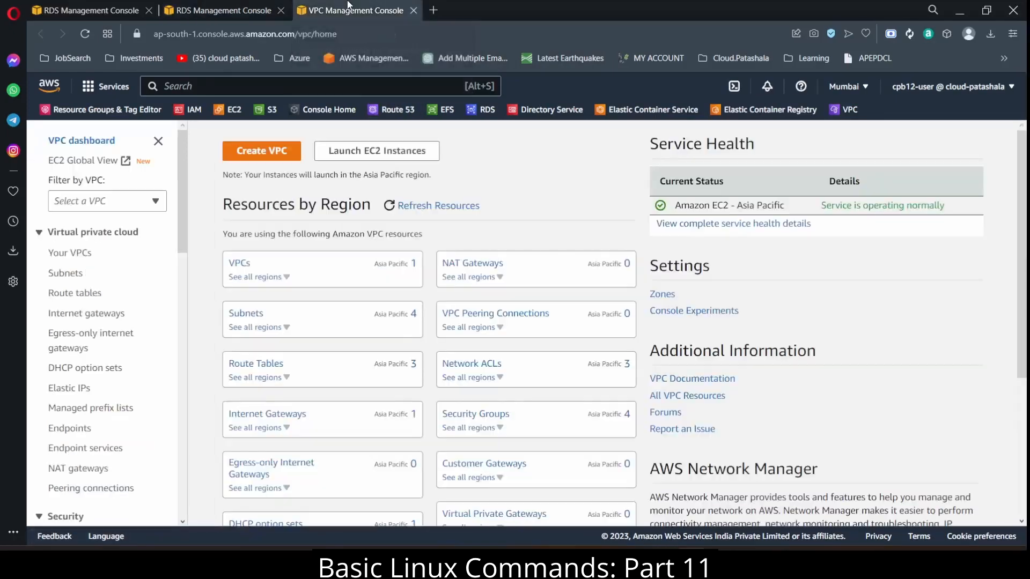
{"action": "left_click", "coordinate": [66, 274]}
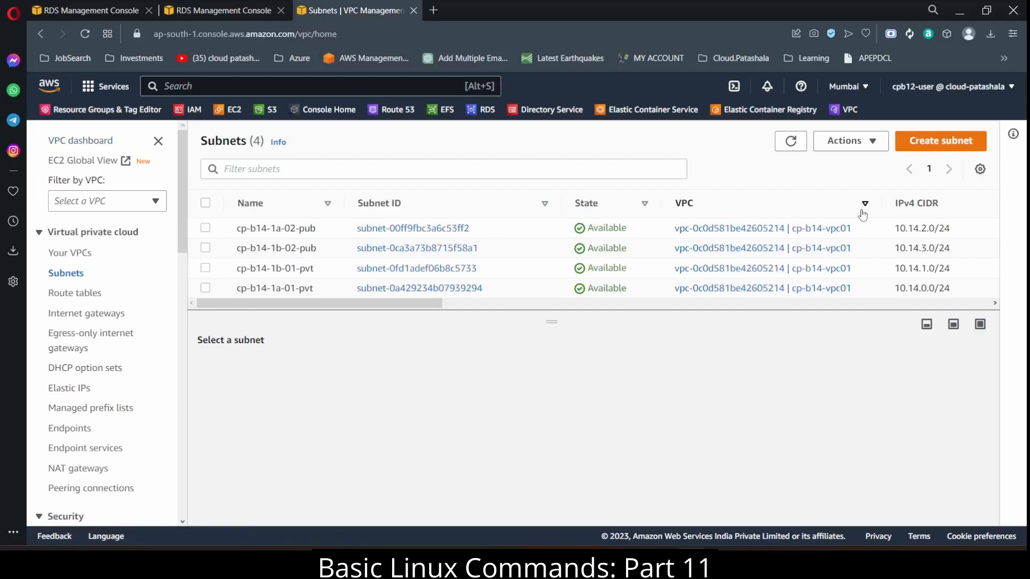
{"action": "left_click_drag", "start_coordinate": [909, 231], "coordinate": [963, 231]}
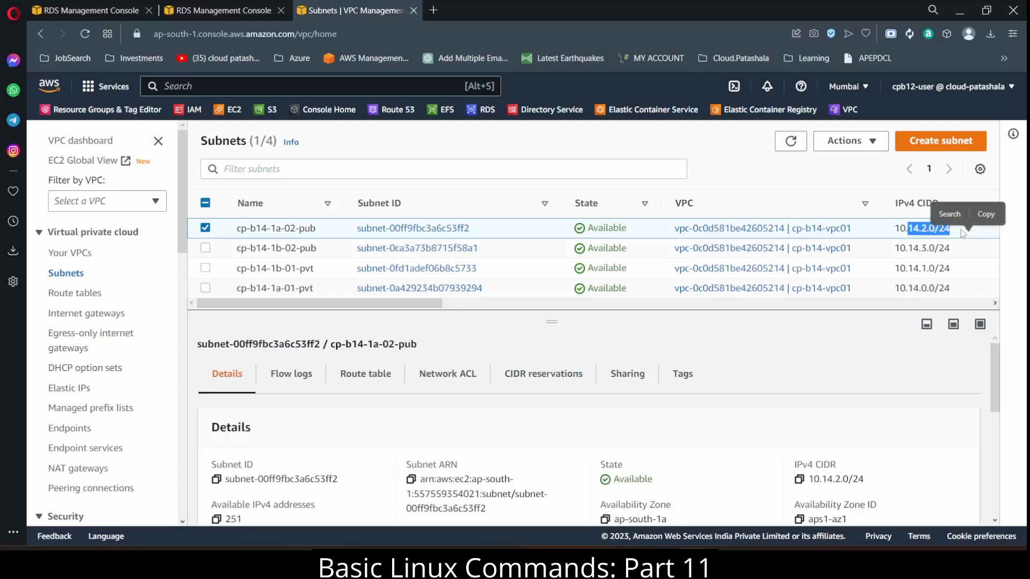
- Back in the subnet group form, select the subnets 10.14.2.0/24 and 10.14.3.0/24 and create the group
{"action": "left_click", "coordinate": [220, 10]}
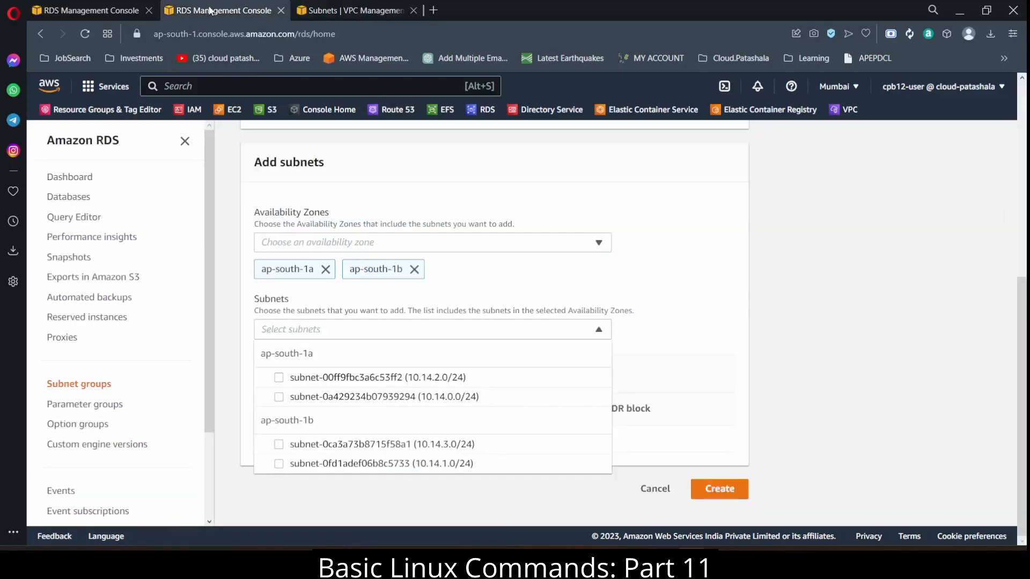
{"action": "left_click", "coordinate": [357, 381]}
{"action": "left_click", "coordinate": [343, 444]}
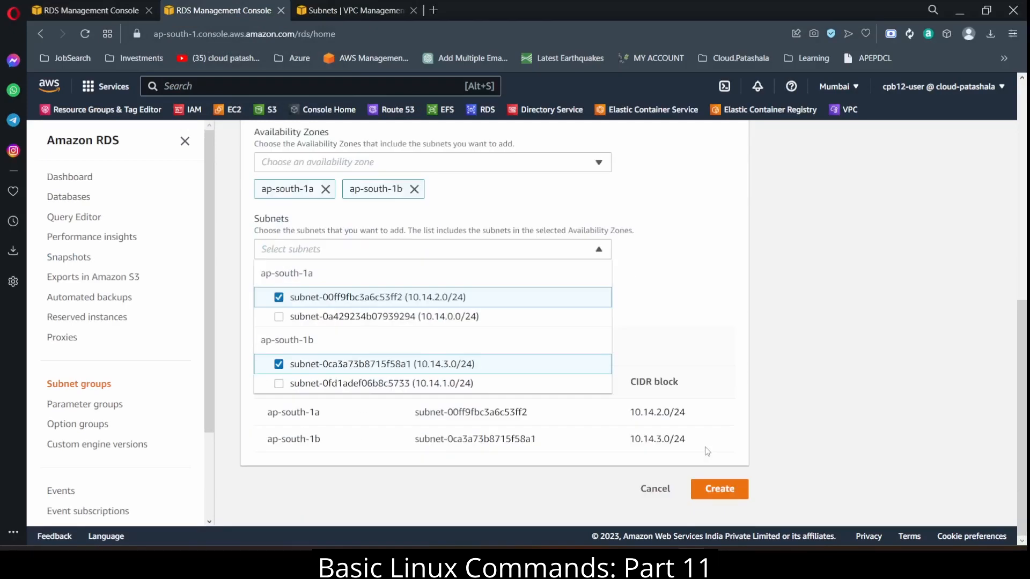
{"action": "left_click", "coordinate": [719, 488]}
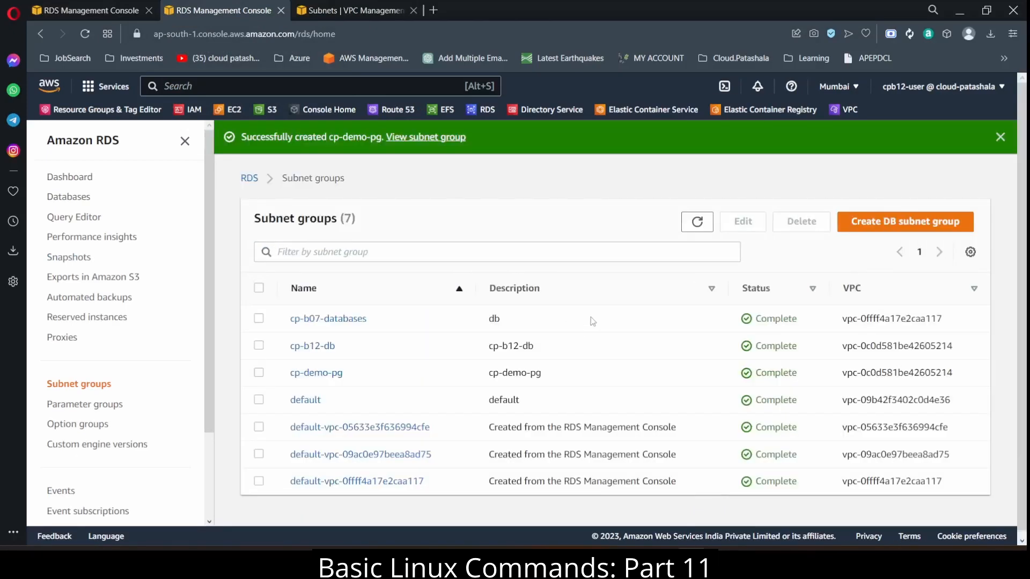
- Return to the database creation form and check the available DB subnet groups for cp-demo-pg
{"action": "left_click", "coordinate": [112, 15]}
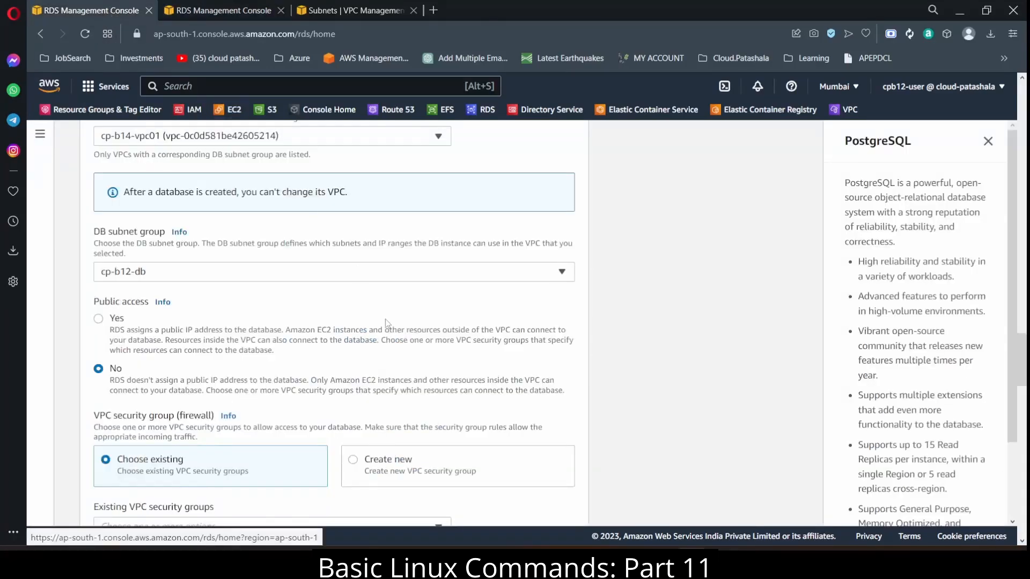
{"action": "left_click", "coordinate": [430, 270]}
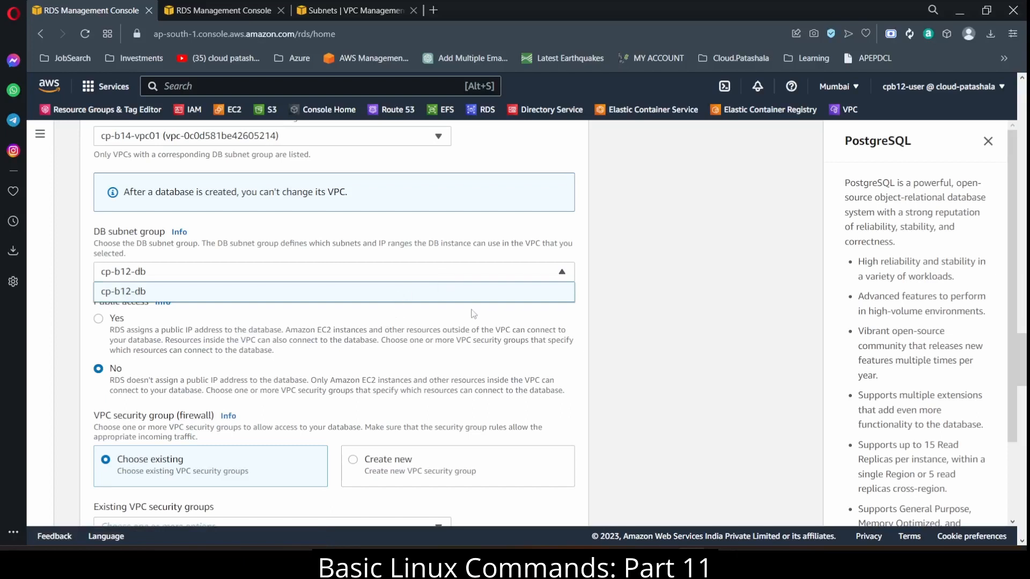
{"action": "left_click", "coordinate": [670, 256]}
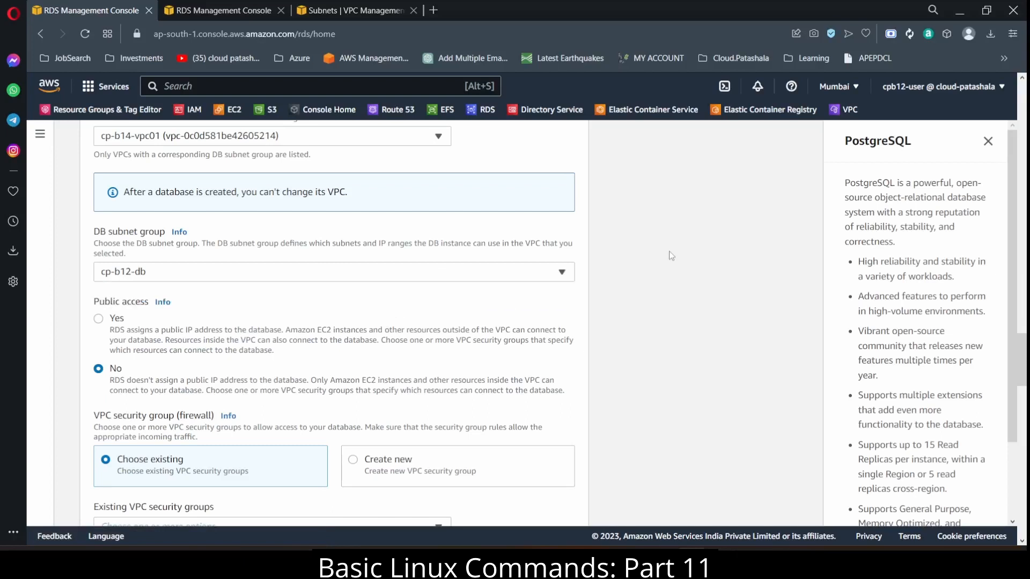
{"action": "left_click", "coordinate": [380, 272]}
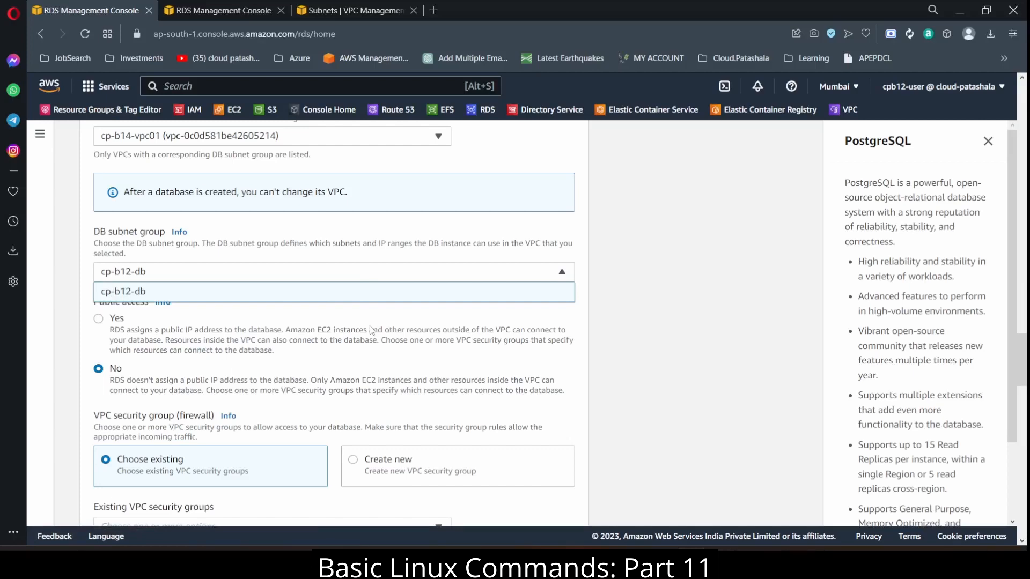
- Leave the current form and restart database creation with the PostgreSQL engine and the Free tier template
{"action": "scroll", "coordinate": [329, 233], "scroll_direction": "up", "scroll_amount": 20}
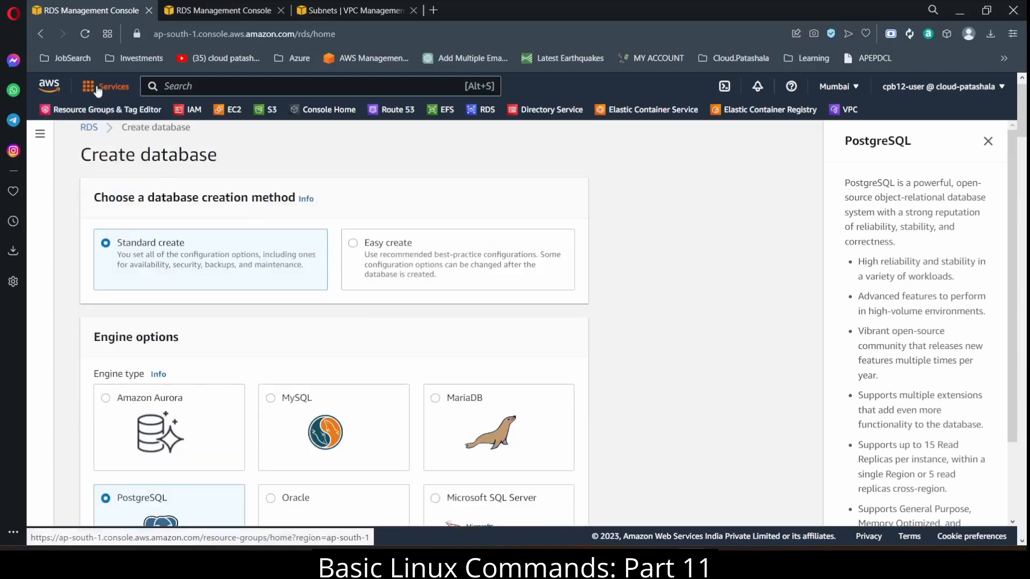
{"action": "left_click", "coordinate": [97, 128]}
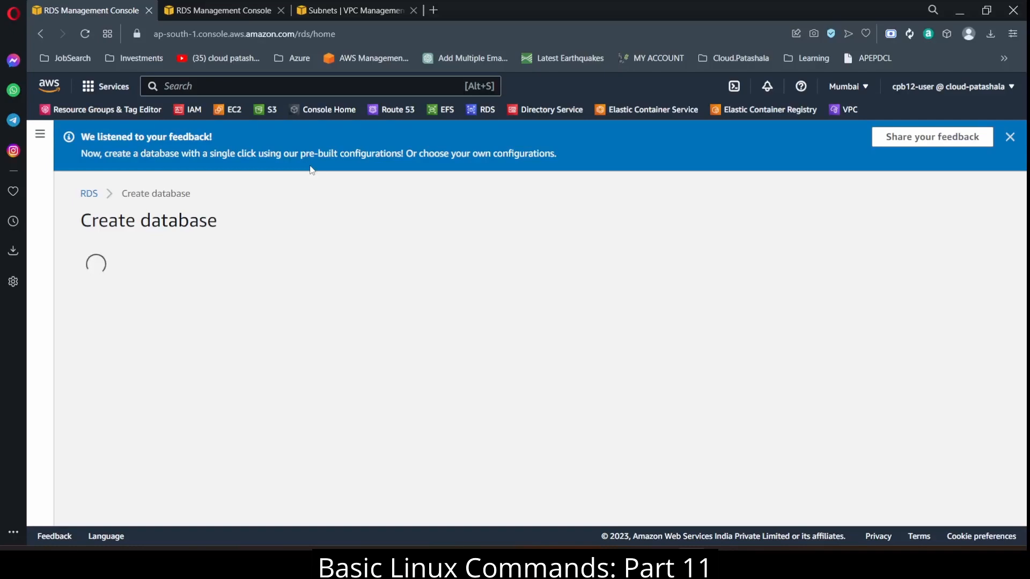
{"action": "scroll", "coordinate": [157, 424], "scroll_direction": "down", "scroll_amount": 5}
{"action": "left_click", "coordinate": [140, 241]}
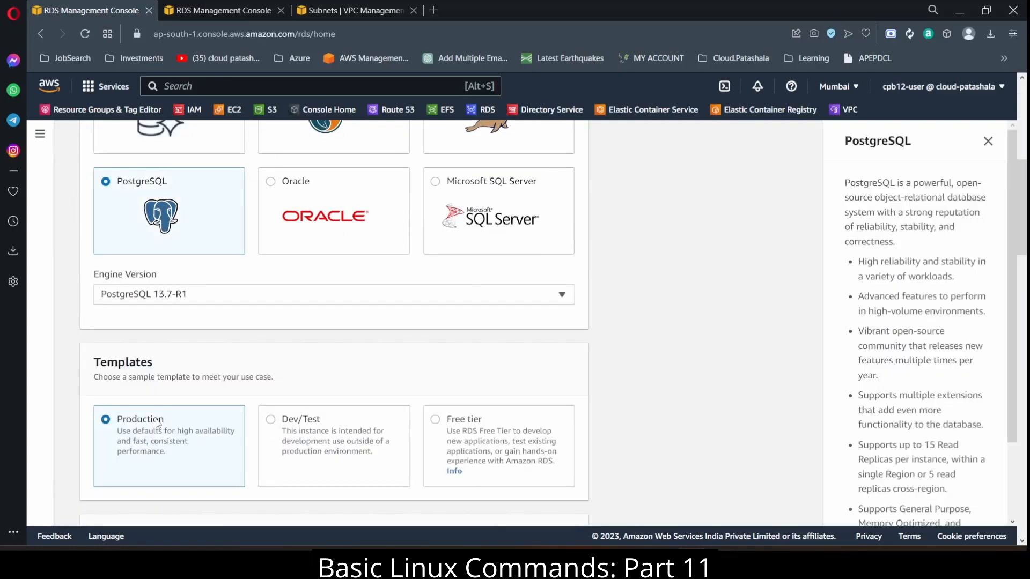
{"action": "scroll", "coordinate": [211, 383], "scroll_direction": "down", "scroll_amount": 4}
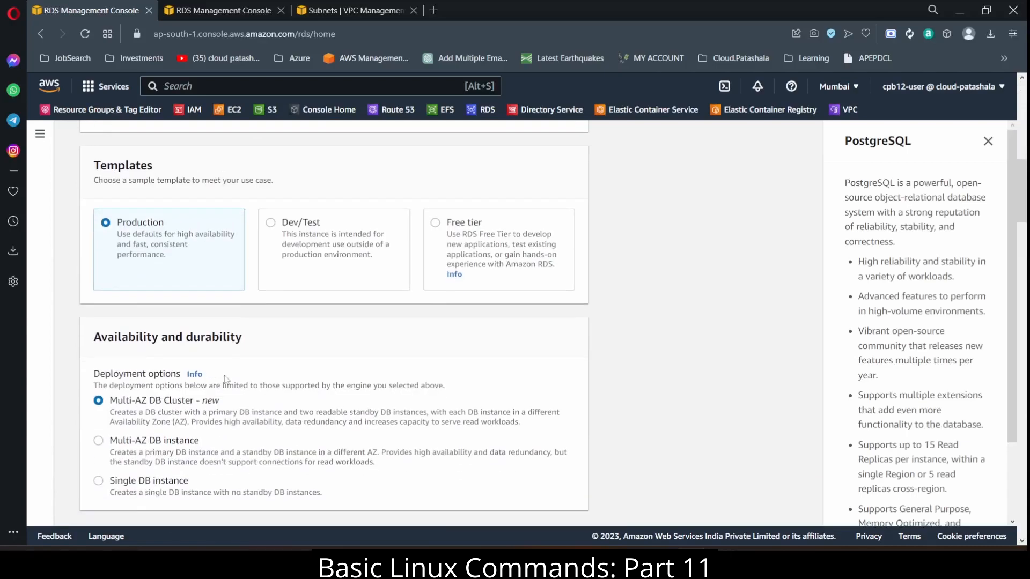
{"action": "left_click", "coordinate": [448, 224]}
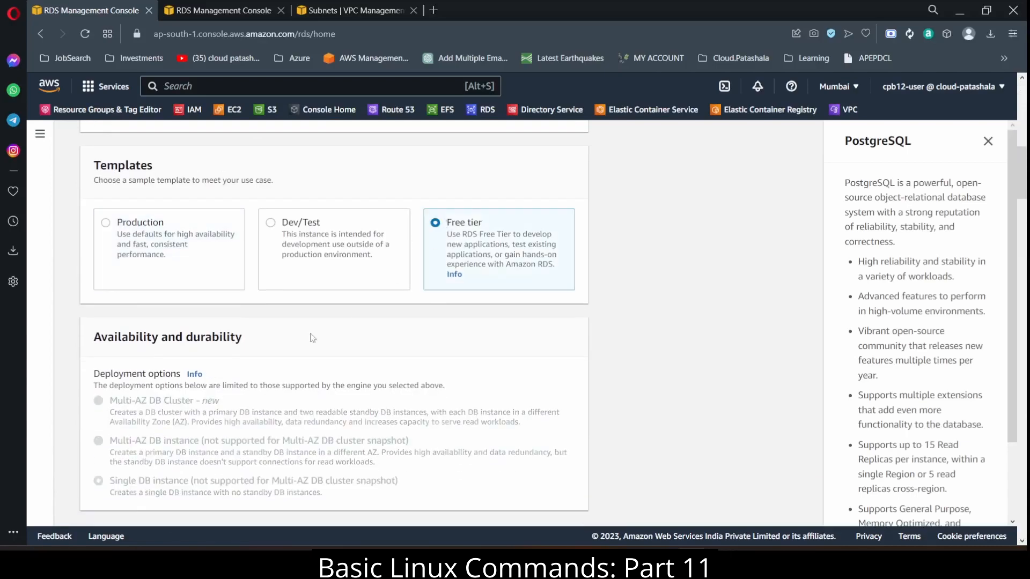
- Replace the default DB instance identifier with cp-demo-db-1
{"action": "scroll", "coordinate": [261, 360], "scroll_direction": "down", "scroll_amount": 5}
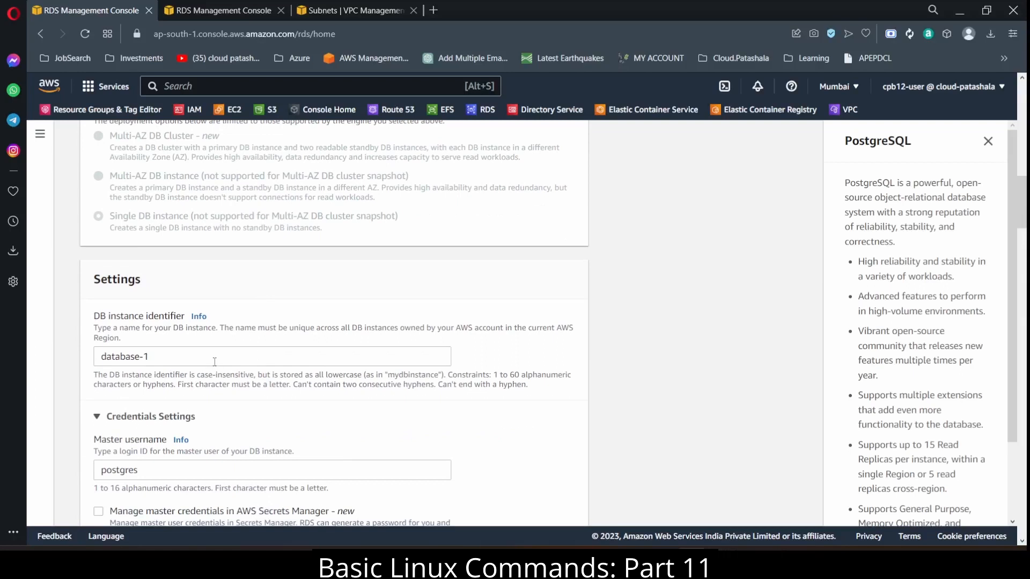
{"action": "left_click", "coordinate": [215, 361]}
{"action": "key", "text": "BackSpace"}
{"action": "key", "text": "BackSpace"}
{"action": "key", "text": "BackSpace"}
{"action": "key", "text": "BackSpace"}
{"action": "key", "text": "BackSpace"}
{"action": "key", "text": "BackSpace"}
{"action": "key", "text": "BackSpace"}
{"action": "key", "text": "BackSpace"}
{"action": "key", "text": "BackSpace"}
{"action": "key", "text": "BackSpace"}
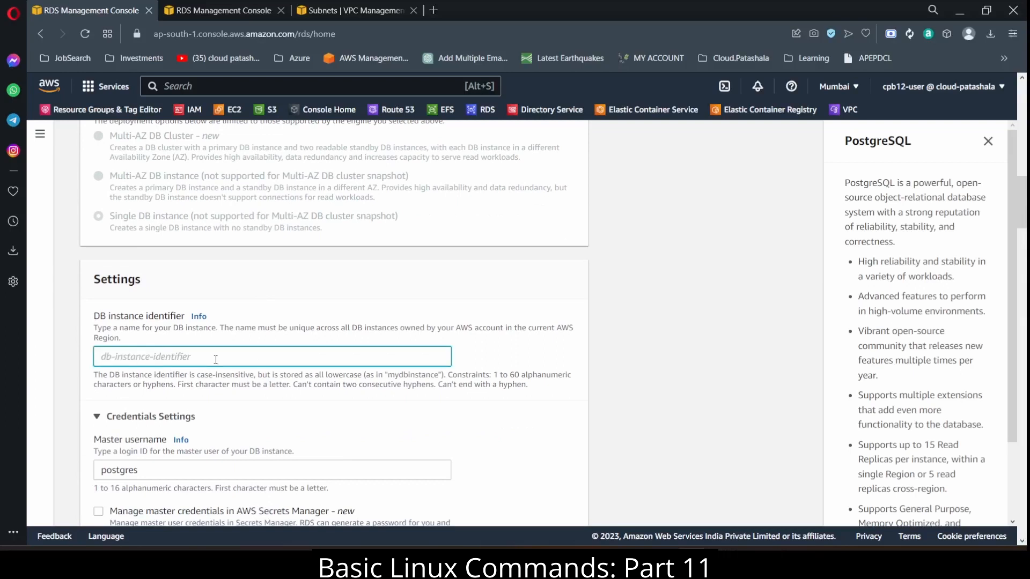
{"action": "type", "text": "cp-demo-db-1"}
- Enter the master password for the postgres master user
{"action": "scroll", "coordinate": [215, 360], "scroll_direction": "down", "scroll_amount": 3}
{"action": "left_click", "coordinate": [164, 470]}
{"action": "type", "text": "po"}
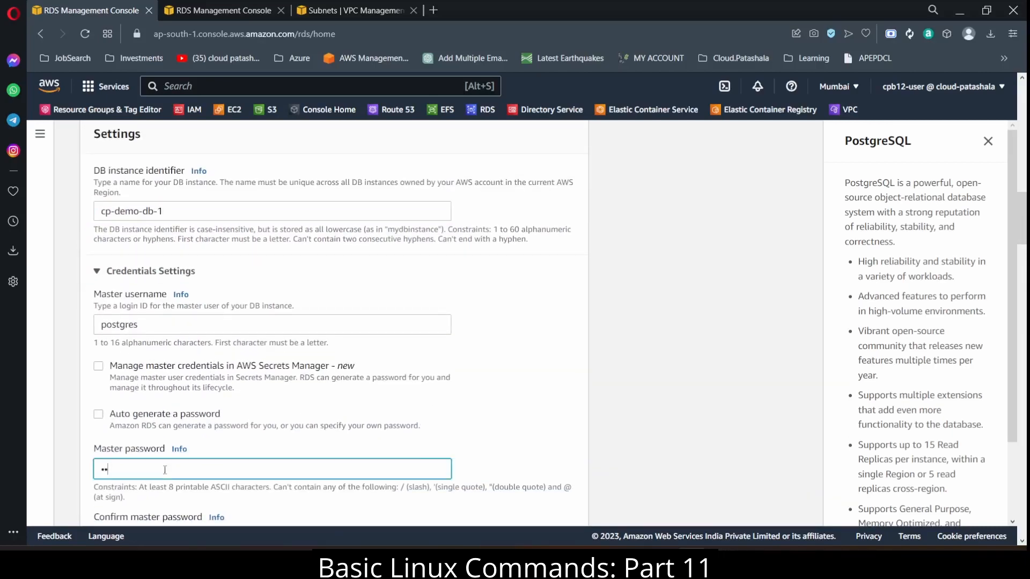
{"action": "key", "text": "BackSpace"}
{"action": "type", "text": "••••••••••••••••"}
- In the connectivity settings, choose the DB subnet group cp-demo-pg and set public access to Yes
{"action": "scroll", "coordinate": [161, 445], "scroll_direction": "down", "scroll_amount": 8}
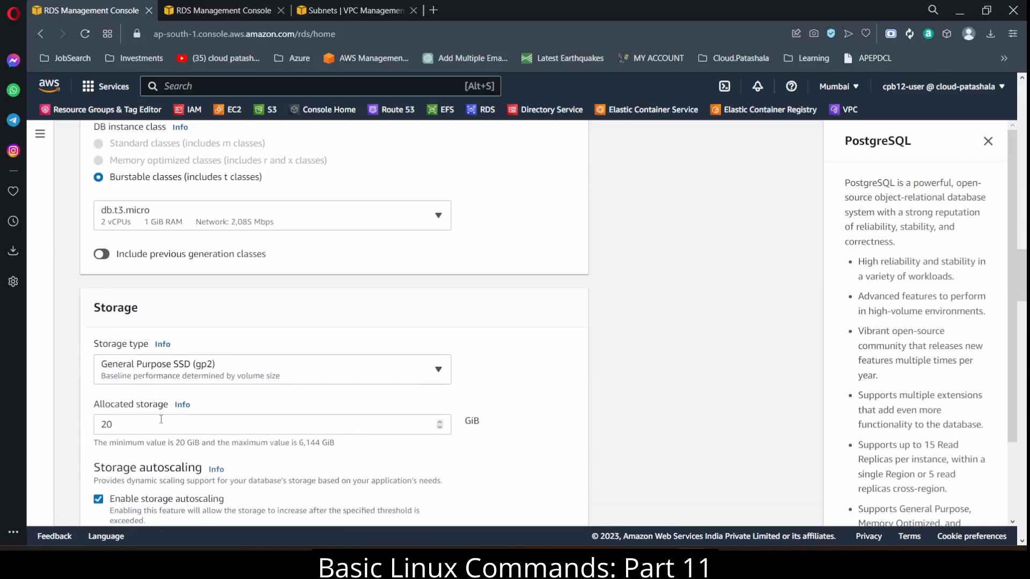
{"action": "left_click", "coordinate": [161, 419]}
{"action": "scroll", "coordinate": [161, 421], "scroll_direction": "down", "scroll_amount": 5}
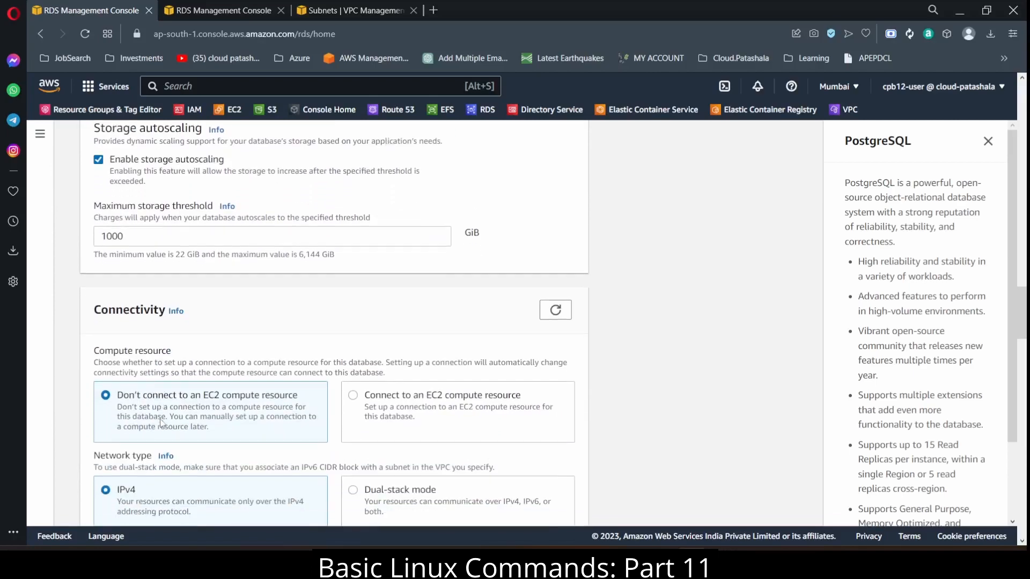
{"action": "scroll", "coordinate": [162, 423], "scroll_direction": "down", "scroll_amount": 4}
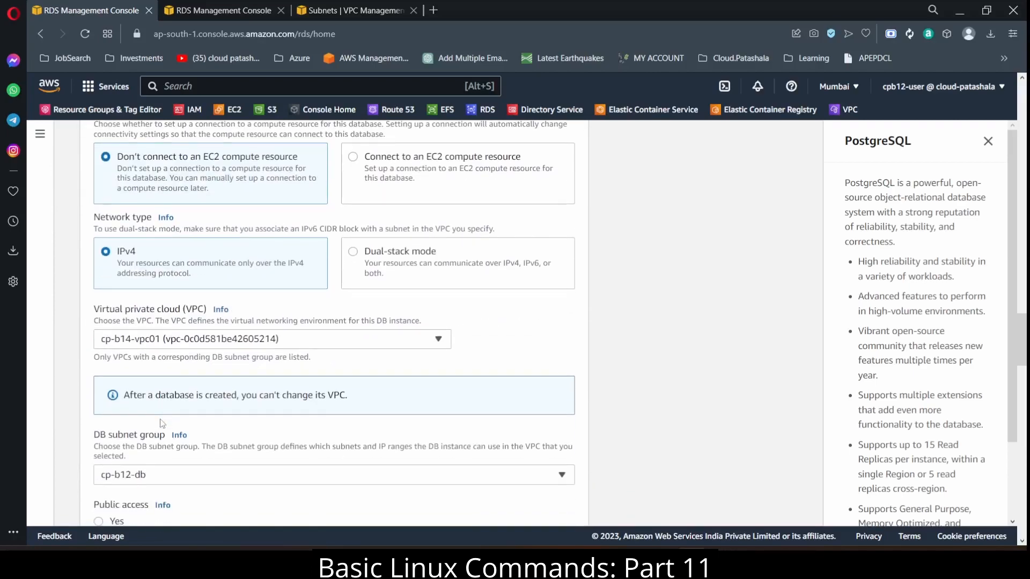
{"action": "scroll", "coordinate": [162, 424], "scroll_direction": "down", "scroll_amount": 1}
{"action": "left_click", "coordinate": [174, 409]}
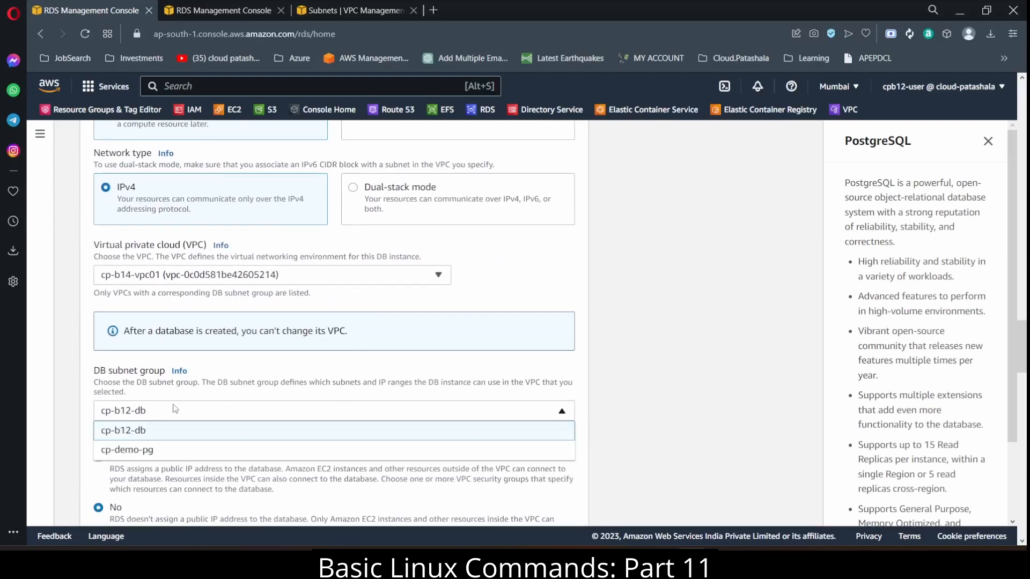
{"action": "left_click", "coordinate": [163, 452]}
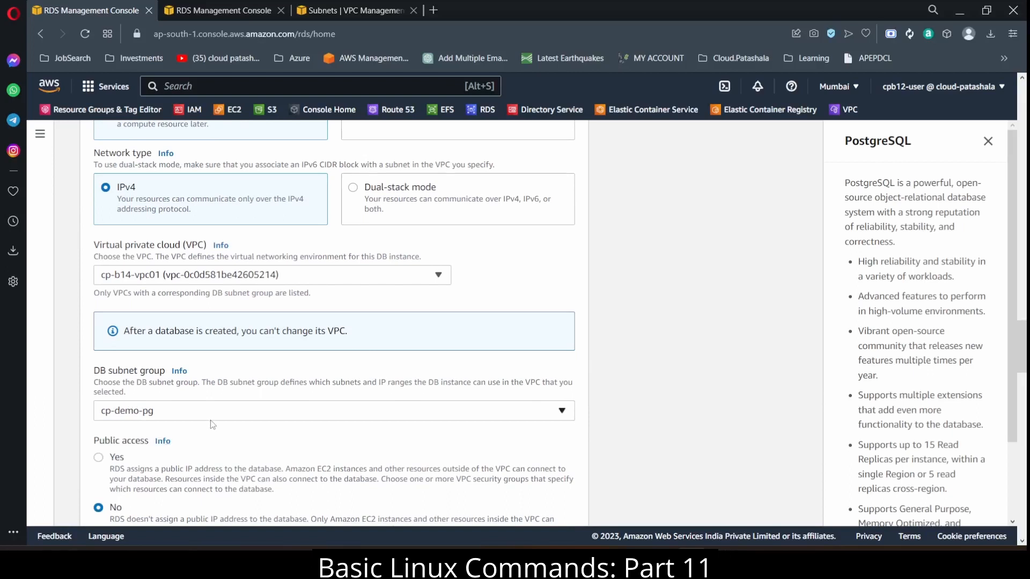
{"action": "scroll", "coordinate": [210, 424], "scroll_direction": "down", "scroll_amount": 1}
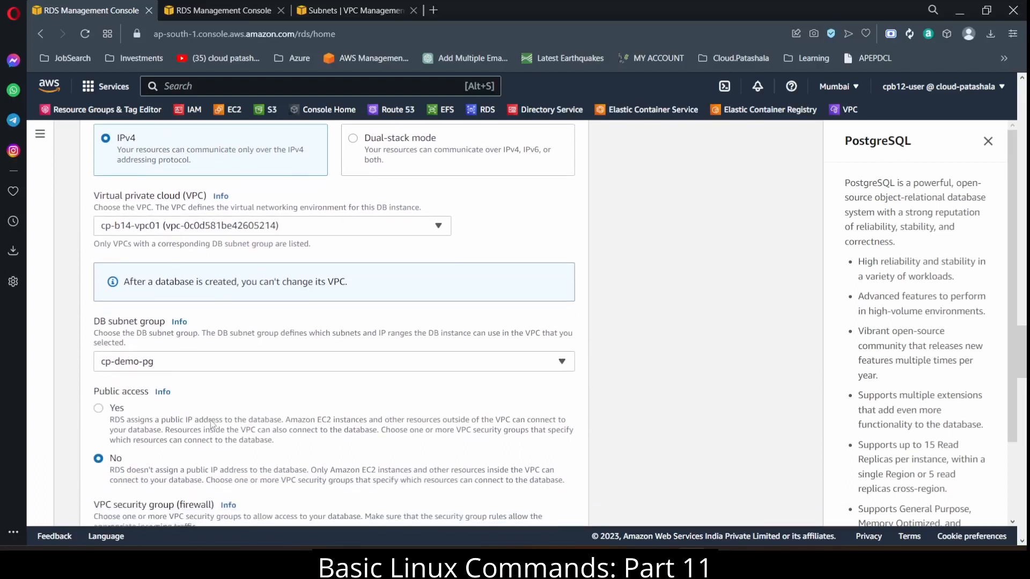
{"action": "left_click", "coordinate": [98, 404]}
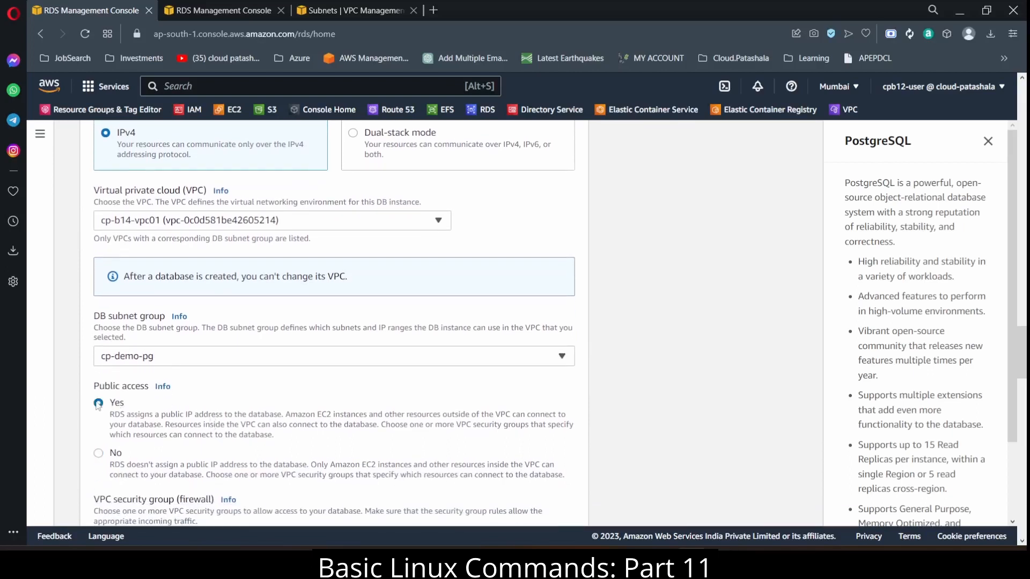
- Add the existing VPC security group launch-wizard-1 alongside the default group
{"action": "scroll", "coordinate": [217, 419], "scroll_direction": "down", "scroll_amount": 4}
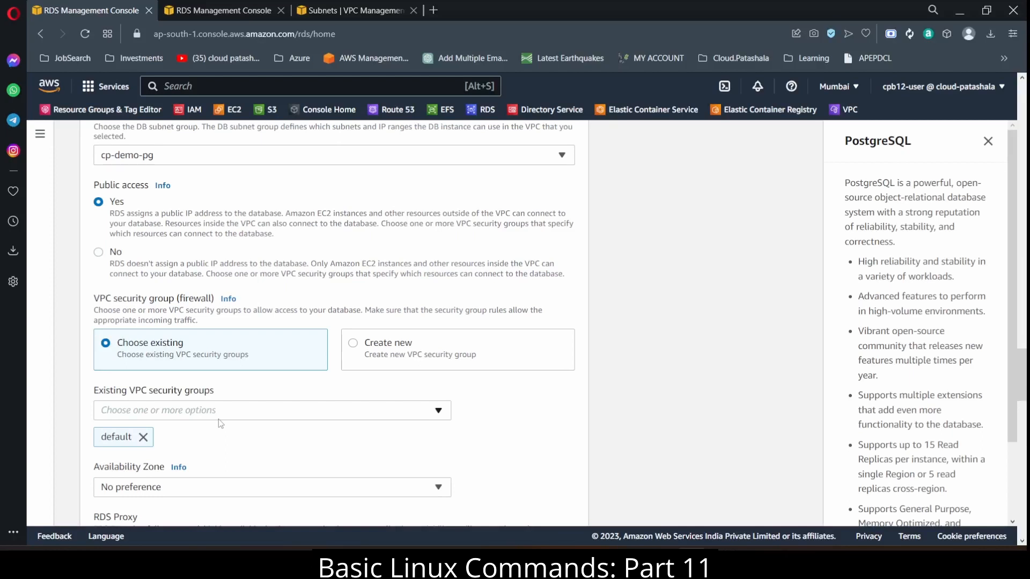
{"action": "left_click", "coordinate": [219, 419]}
{"action": "right_click", "coordinate": [219, 419]}
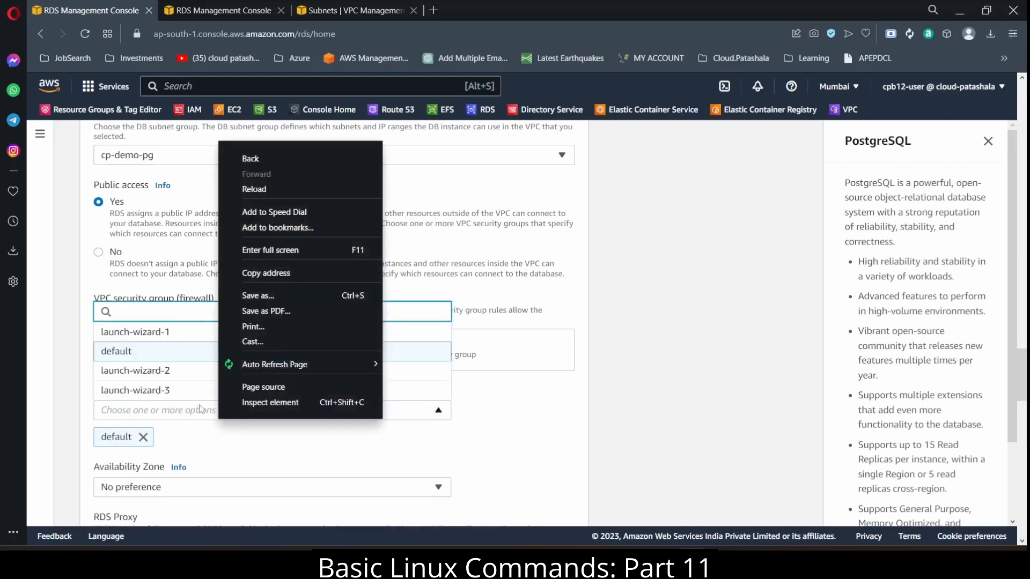
{"action": "left_click", "coordinate": [193, 339]}
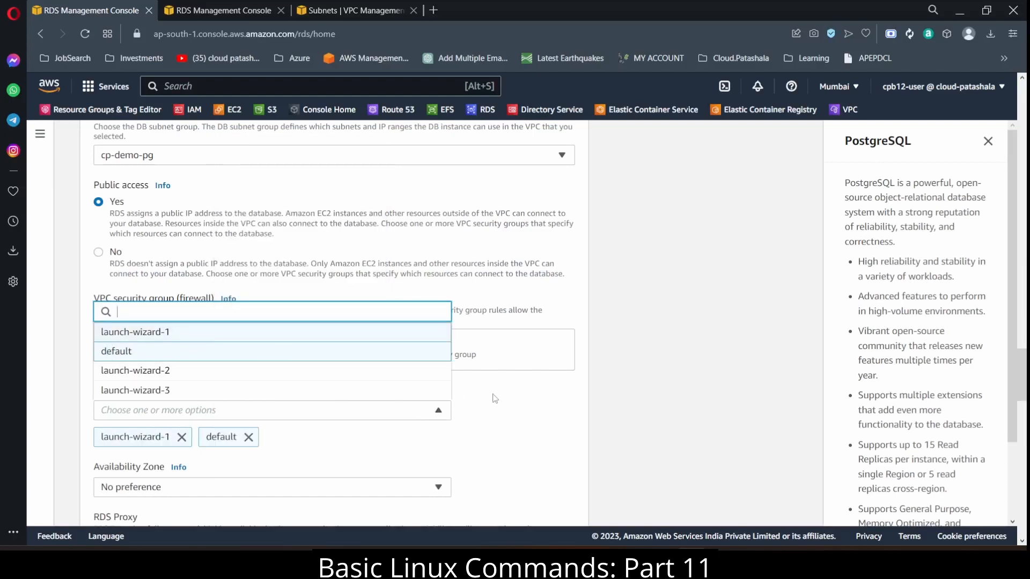
{"action": "left_click", "coordinate": [529, 408]}
- Set the database's Availability Zone to ap-south-1a
{"action": "scroll", "coordinate": [529, 408], "scroll_direction": "down", "scroll_amount": 3}
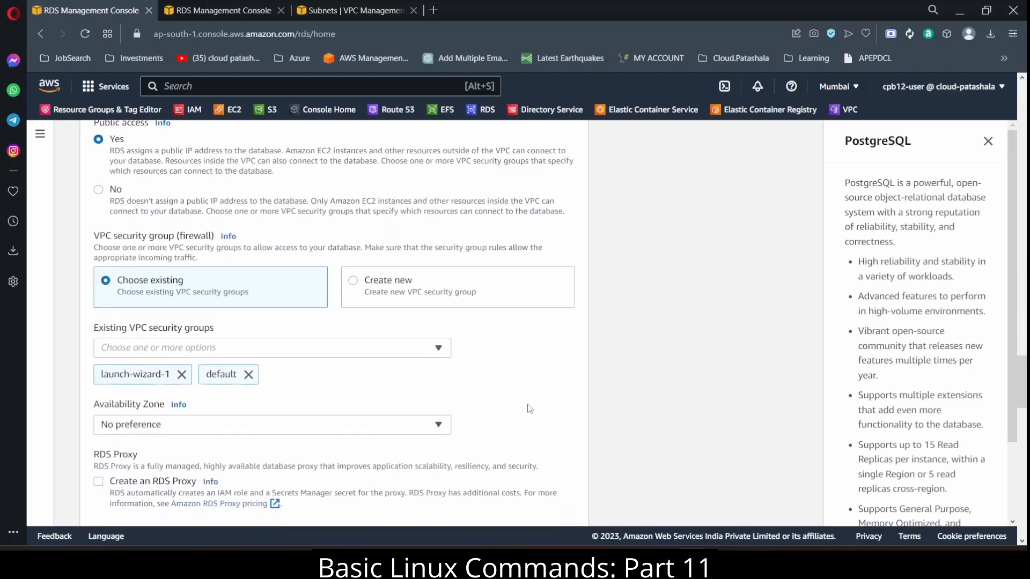
{"action": "scroll", "coordinate": [529, 409], "scroll_direction": "down", "scroll_amount": 1}
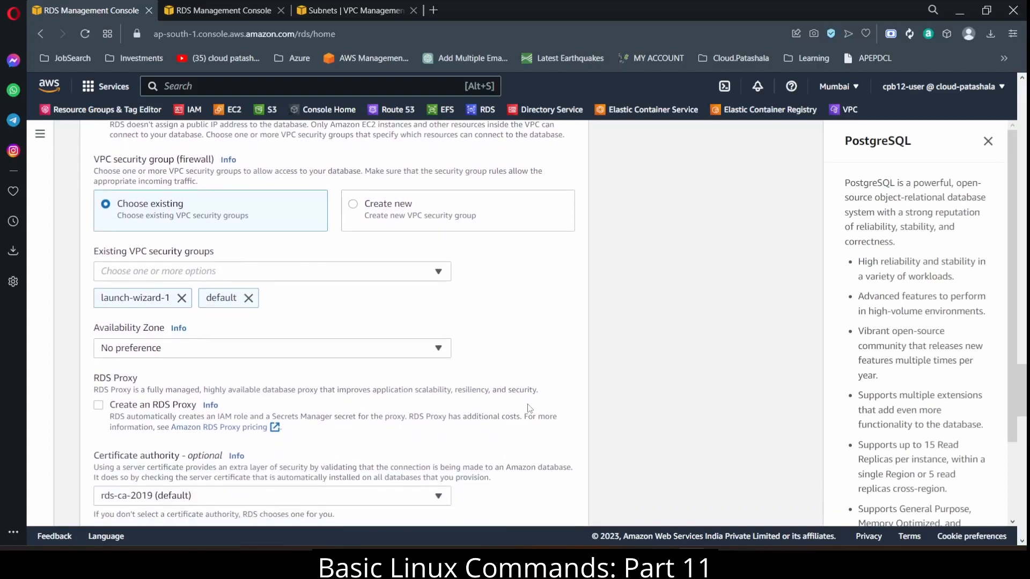
{"action": "scroll", "coordinate": [528, 406], "scroll_direction": "down", "scroll_amount": 1}
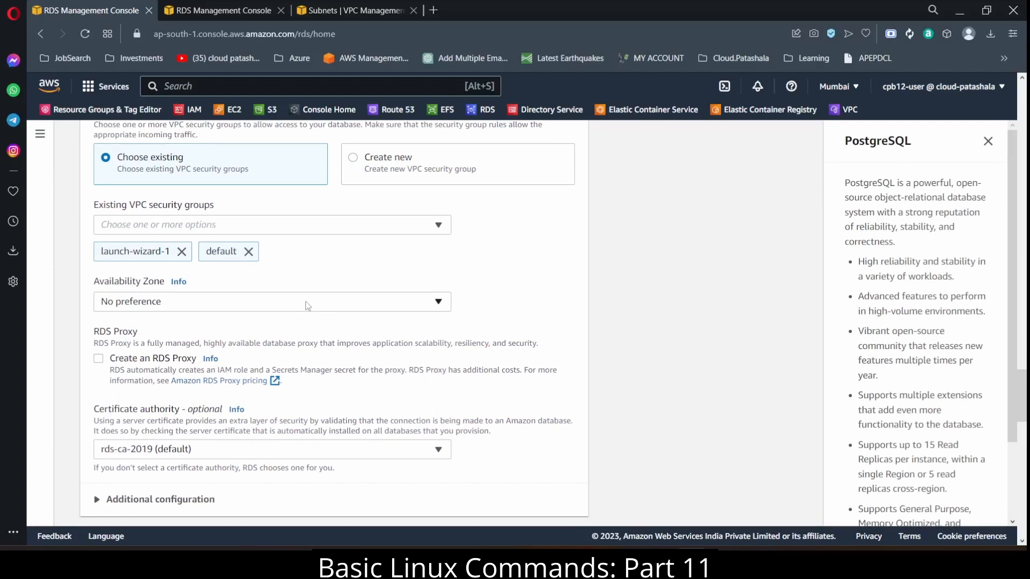
{"action": "left_click", "coordinate": [305, 301]}
{"action": "left_click", "coordinate": [272, 343]}
- Keep the remaining authentication and monitoring settings as they are and create the database
{"action": "scroll", "coordinate": [572, 314], "scroll_direction": "down", "scroll_amount": 2}
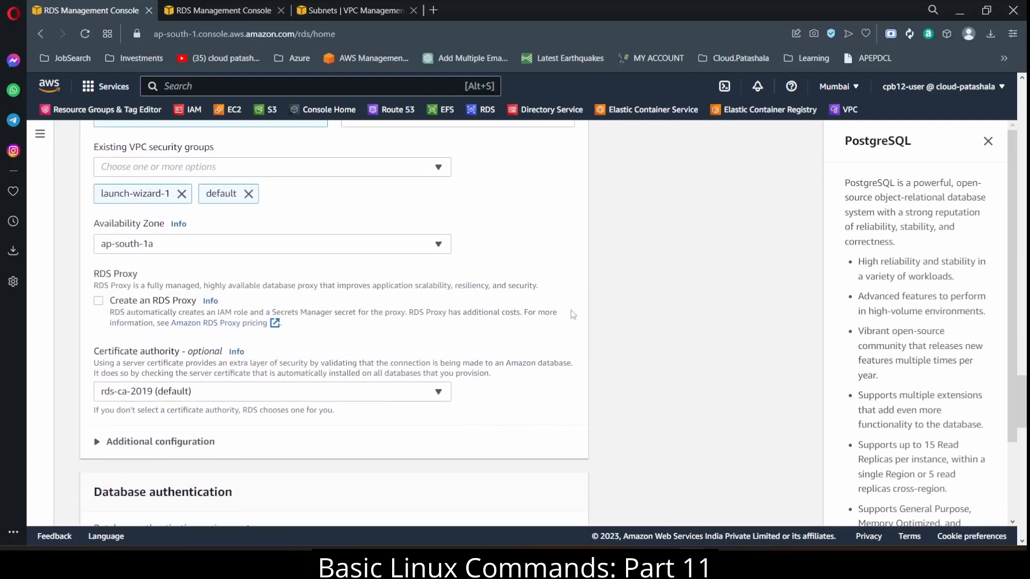
{"action": "scroll", "coordinate": [571, 311], "scroll_direction": "down", "scroll_amount": 1}
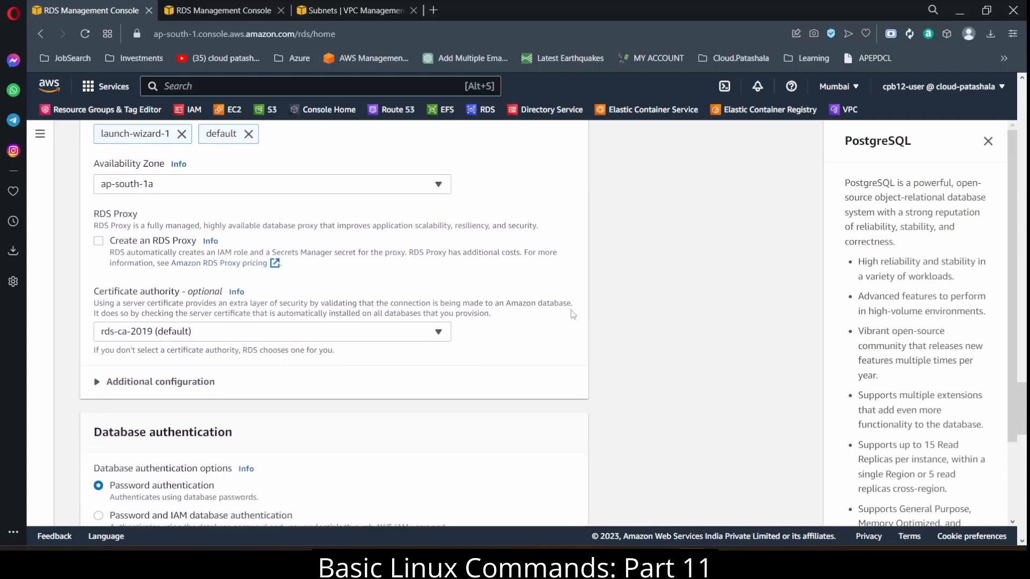
{"action": "scroll", "coordinate": [573, 315], "scroll_direction": "down", "scroll_amount": 4}
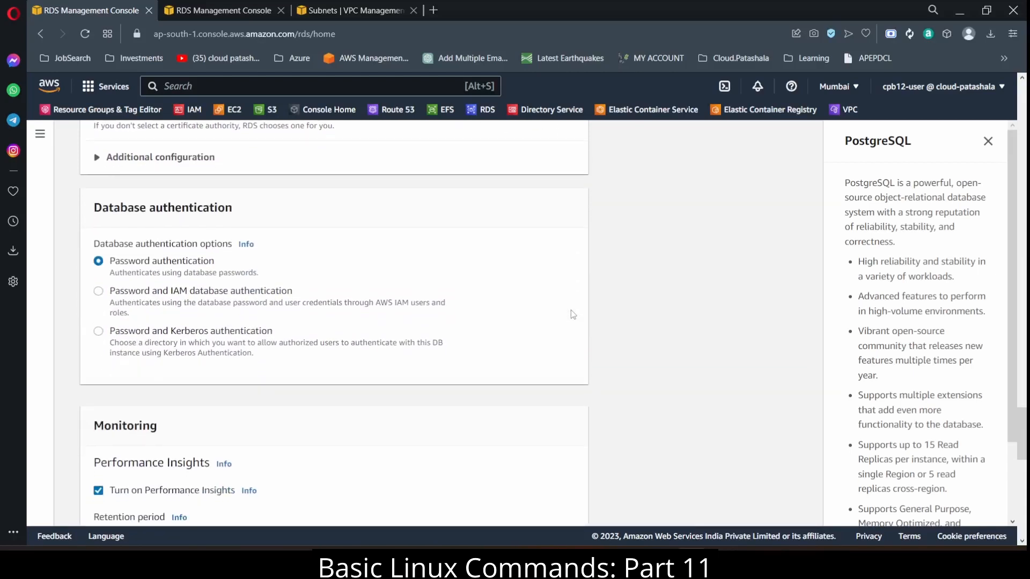
{"action": "scroll", "coordinate": [571, 311], "scroll_direction": "down", "scroll_amount": 5}
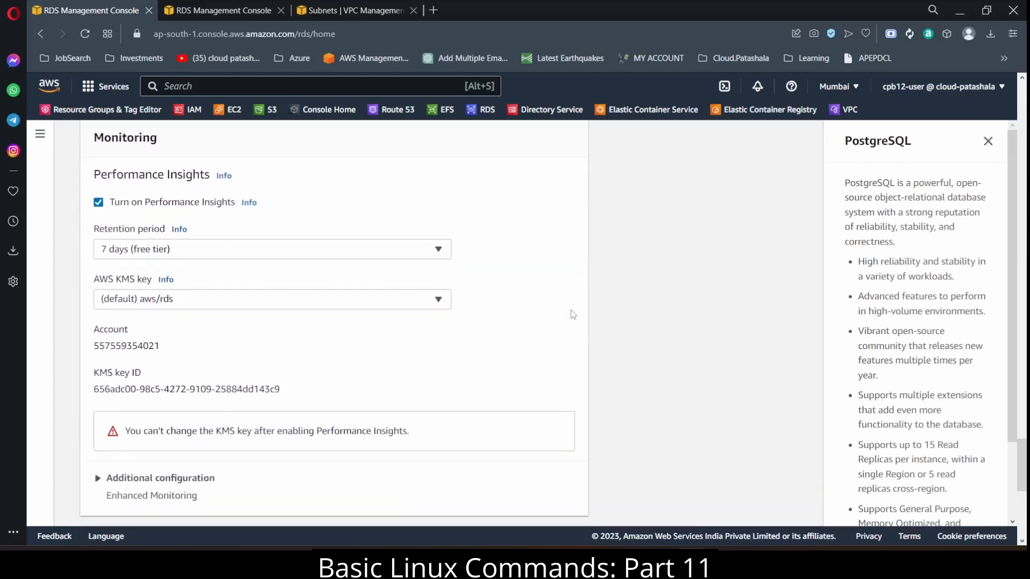
{"action": "scroll", "coordinate": [571, 315], "scroll_direction": "down", "scroll_amount": 7}
{"action": "left_click", "coordinate": [556, 489]}
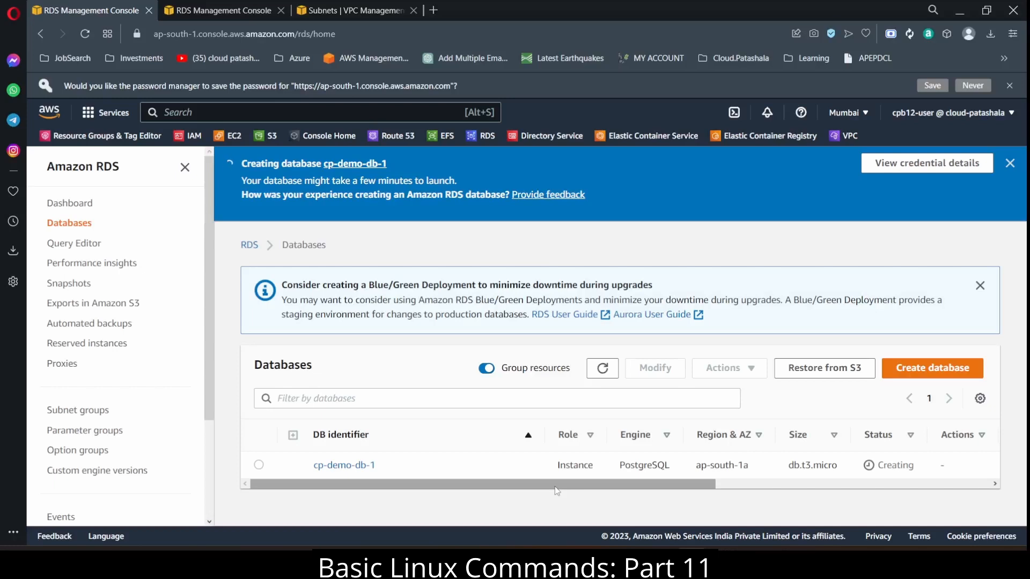
- Open the details of cp-demo-db-1 and check its CloudWatch monitoring graphs, refreshing the metrics
{"action": "left_click", "coordinate": [360, 465]}
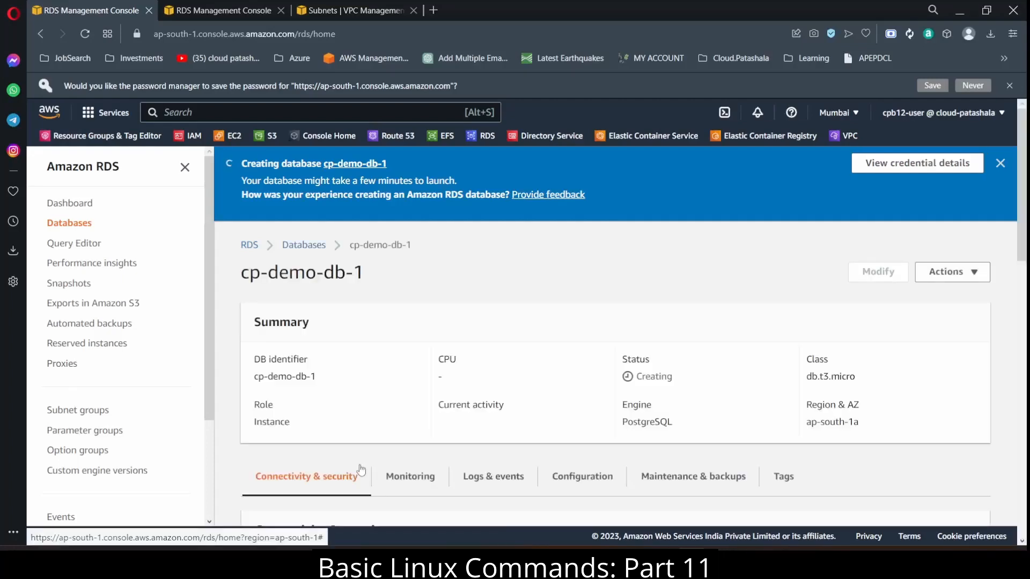
{"action": "scroll", "coordinate": [519, 302], "scroll_direction": "down", "scroll_amount": 3}
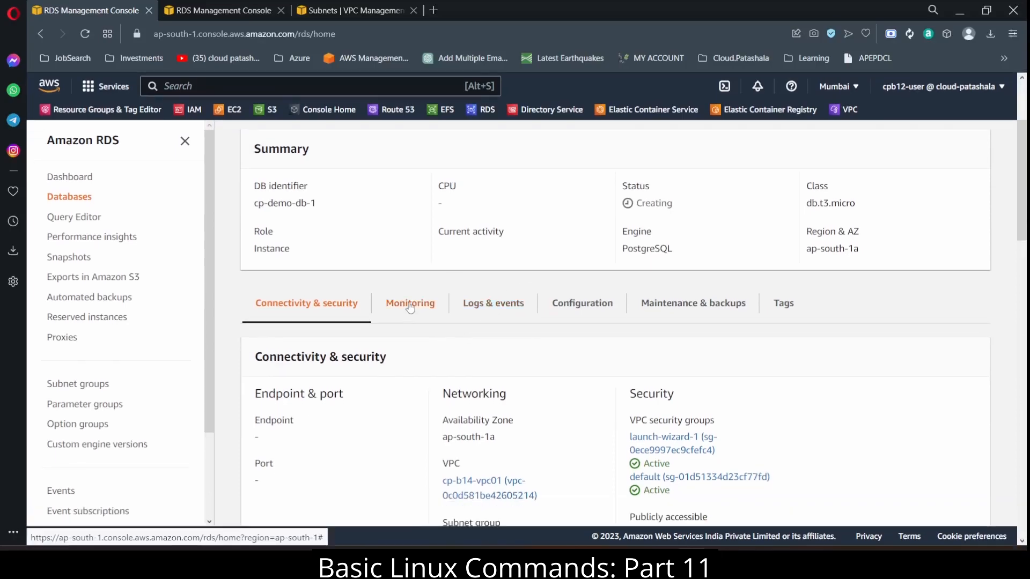
{"action": "left_click", "coordinate": [411, 306]}
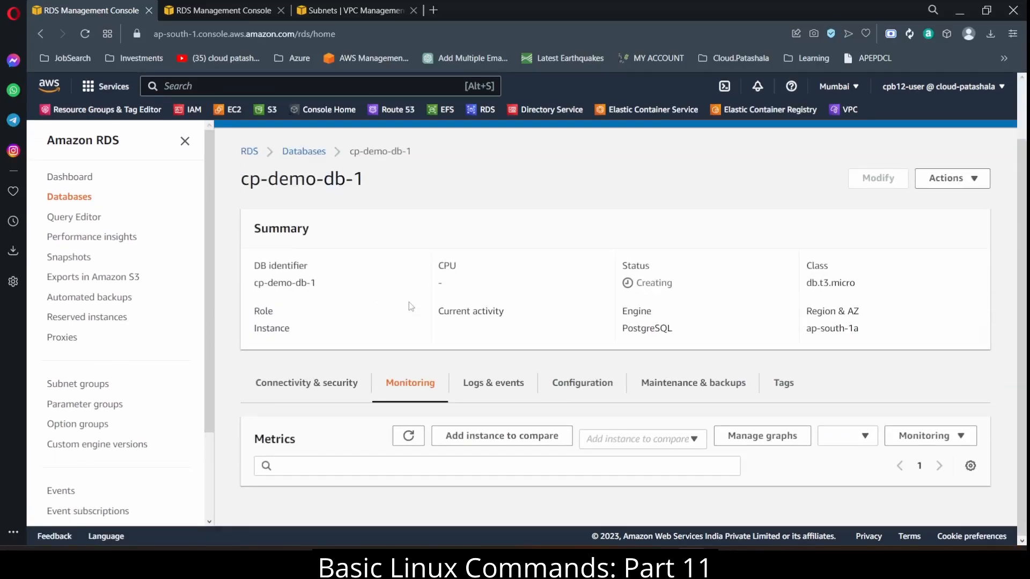
{"action": "scroll", "coordinate": [409, 302], "scroll_direction": "down", "scroll_amount": 3}
{"action": "scroll", "coordinate": [409, 301], "scroll_direction": "down", "scroll_amount": 1}
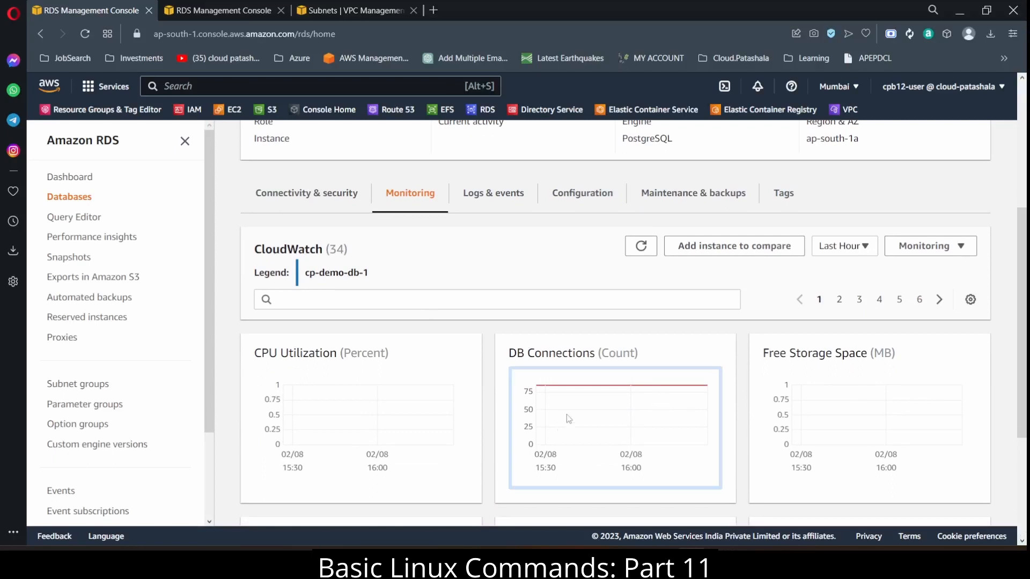
{"action": "left_click", "coordinate": [647, 253]}
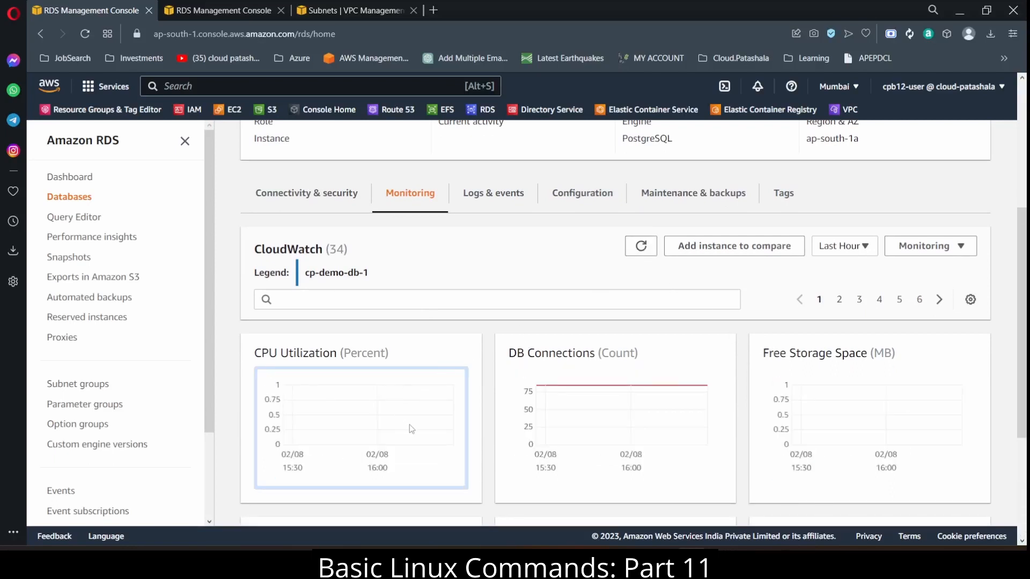
- Review the database's connectivity and security details: VPC, subnets, VPC security groups and public accessibility
{"action": "left_click", "coordinate": [308, 202]}
{"action": "scroll", "coordinate": [457, 324], "scroll_direction": "down", "scroll_amount": 1}
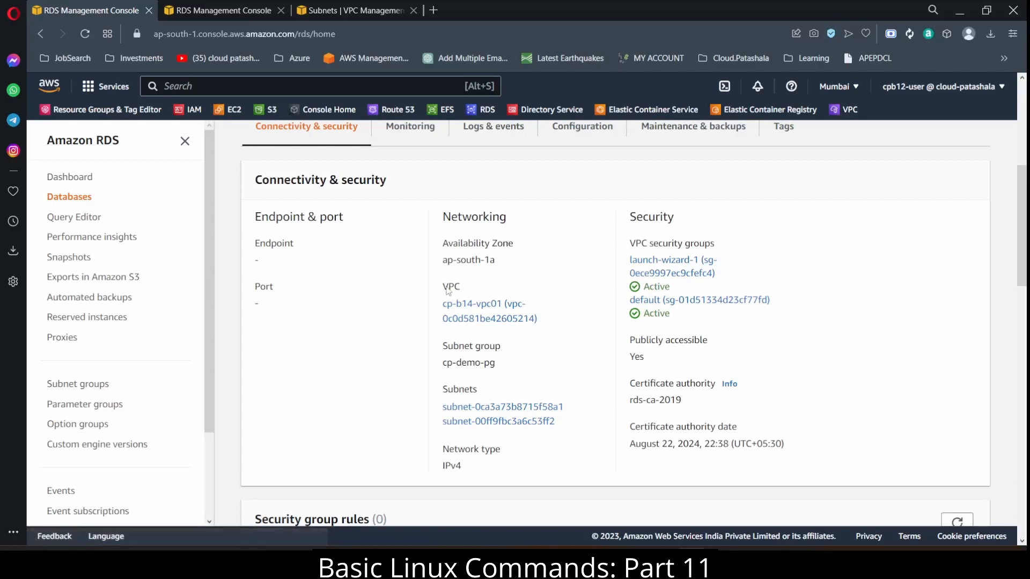
{"action": "left_click_drag", "start_coordinate": [448, 287], "coordinate": [555, 320]}
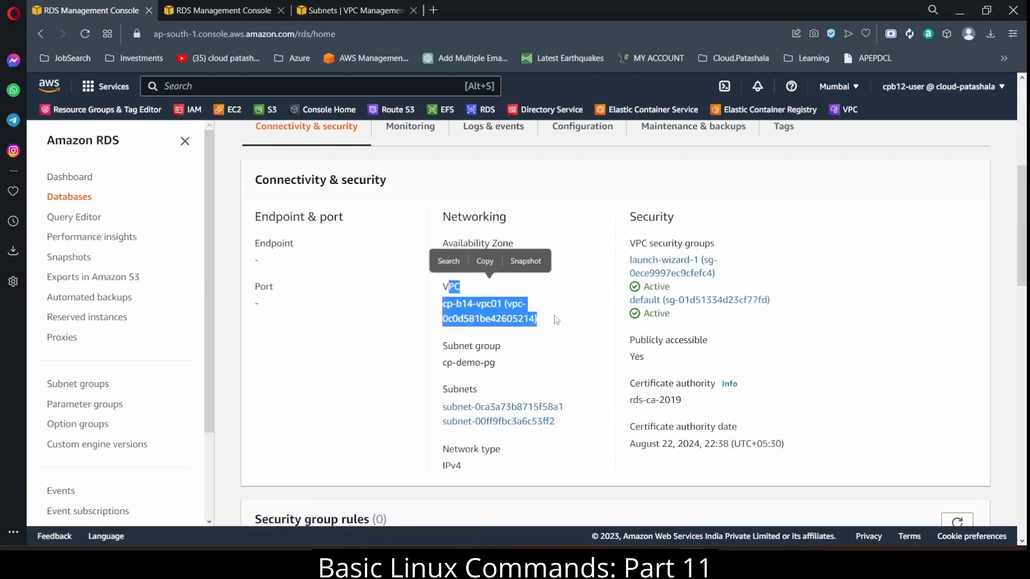
{"action": "left_click_drag", "start_coordinate": [440, 391], "coordinate": [584, 428]}
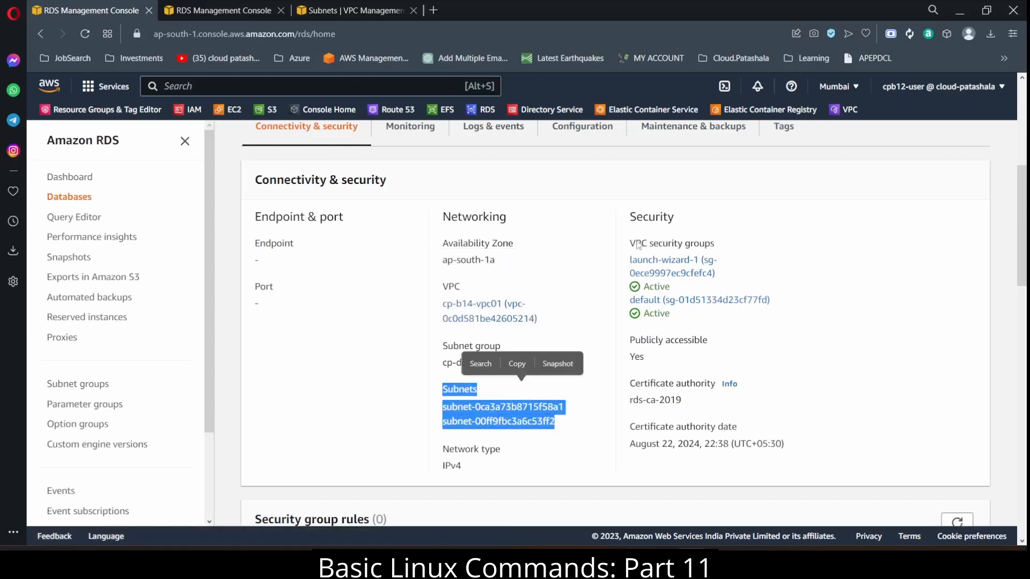
{"action": "left_click_drag", "start_coordinate": [630, 243], "coordinate": [753, 269]}
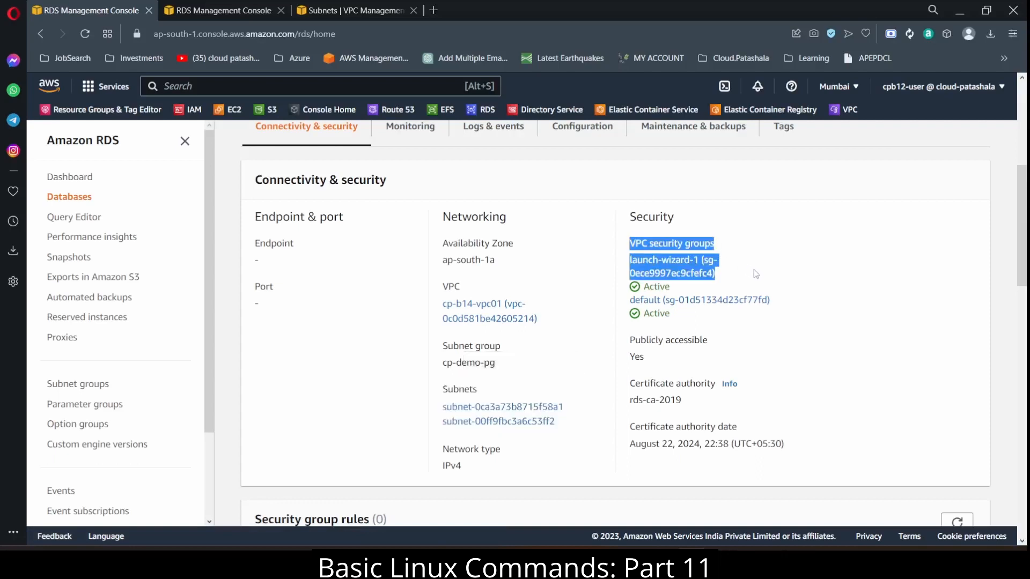
{"action": "scroll", "coordinate": [754, 269], "scroll_direction": "down", "scroll_amount": 1}
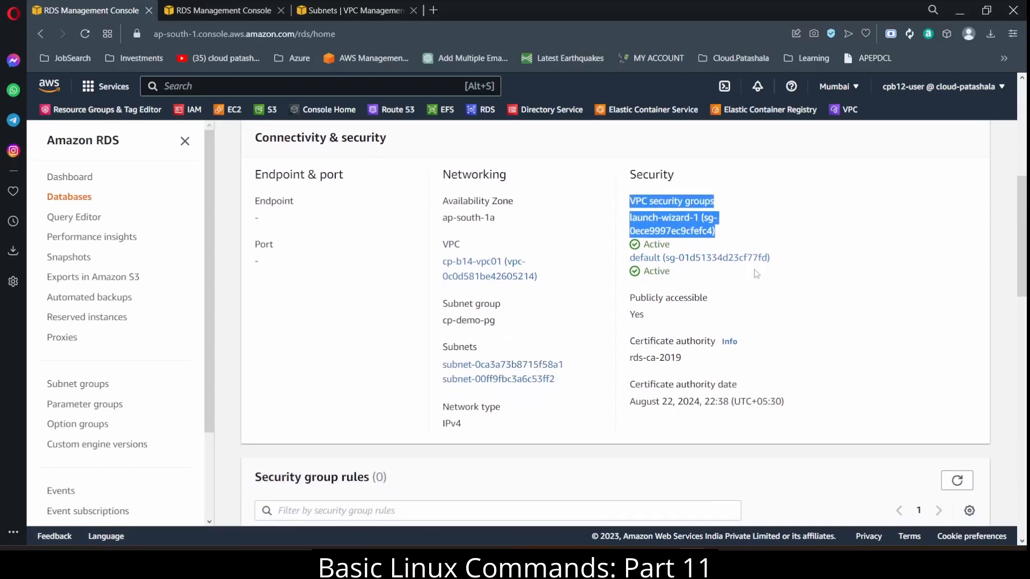
{"action": "left_click_drag", "start_coordinate": [630, 298], "coordinate": [742, 315]}
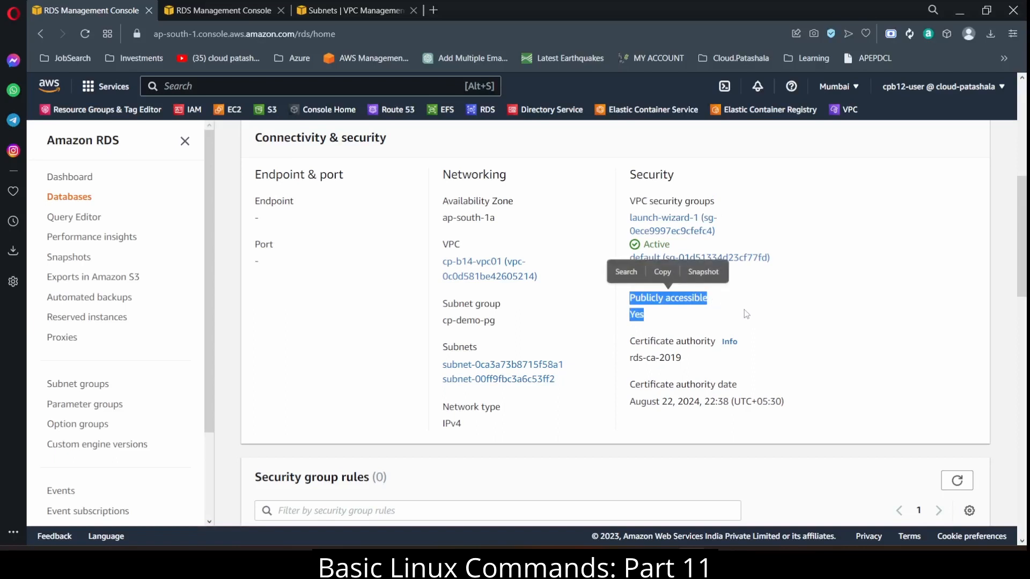
{"action": "scroll", "coordinate": [746, 314], "scroll_direction": "up", "scroll_amount": 3}
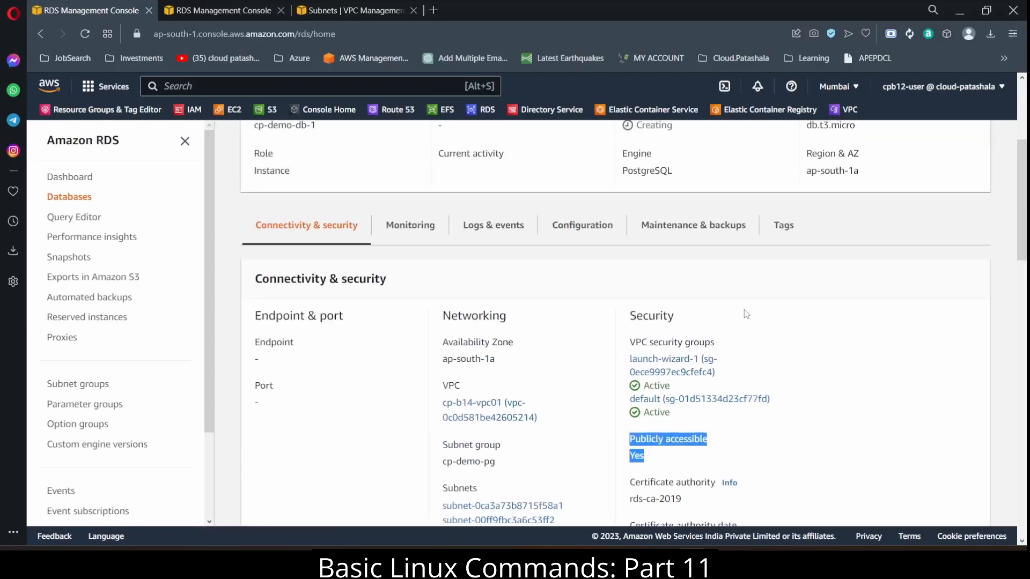
- Examine the database's configuration details, including instance class, storage and Performance Insights
{"action": "left_click", "coordinate": [570, 238]}
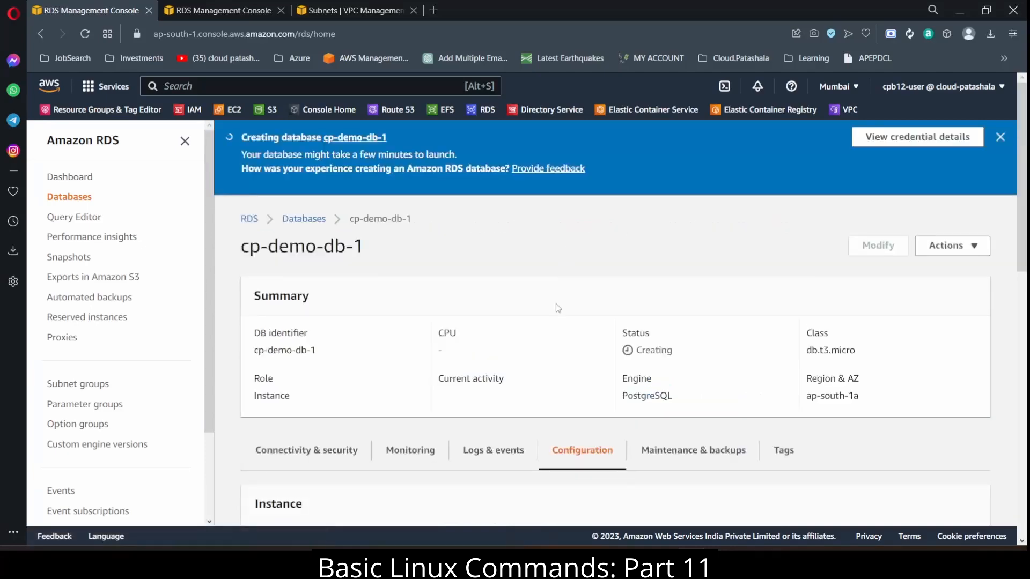
{"action": "scroll", "coordinate": [555, 304], "scroll_direction": "down", "scroll_amount": 5}
{"action": "scroll", "coordinate": [546, 333], "scroll_direction": "down", "scroll_amount": 2}
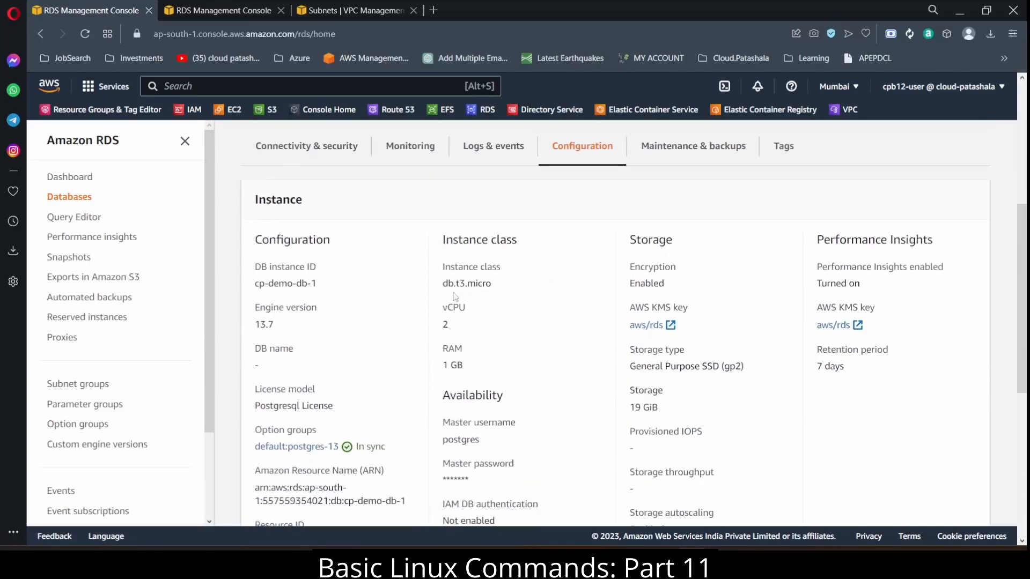
- Examine the database's engine version, license model and DB instance parameter group in the configuration details
{"action": "scroll", "coordinate": [431, 301], "scroll_direction": "down", "scroll_amount": 1}
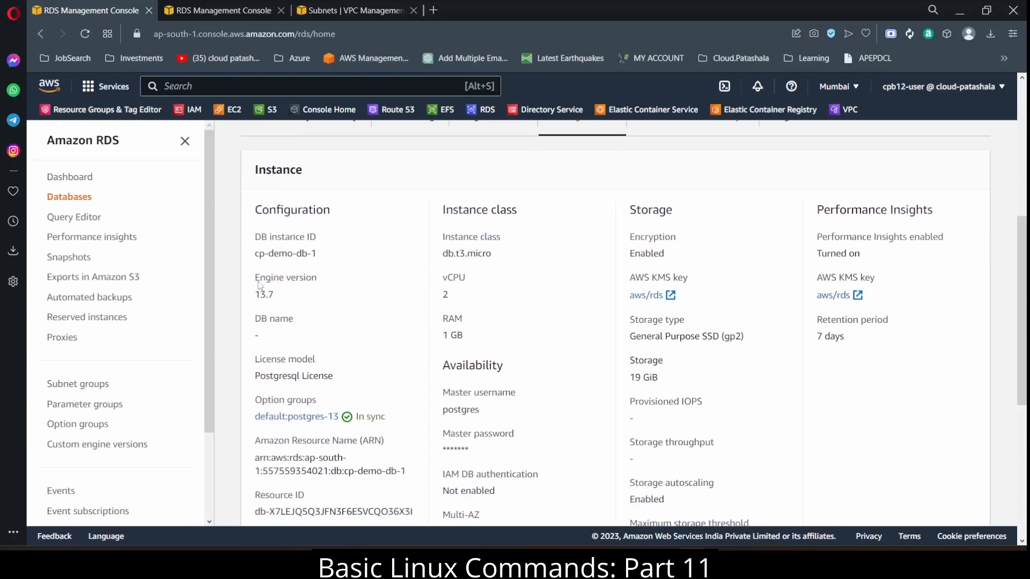
{"action": "left_click_drag", "start_coordinate": [261, 285], "coordinate": [308, 303]}
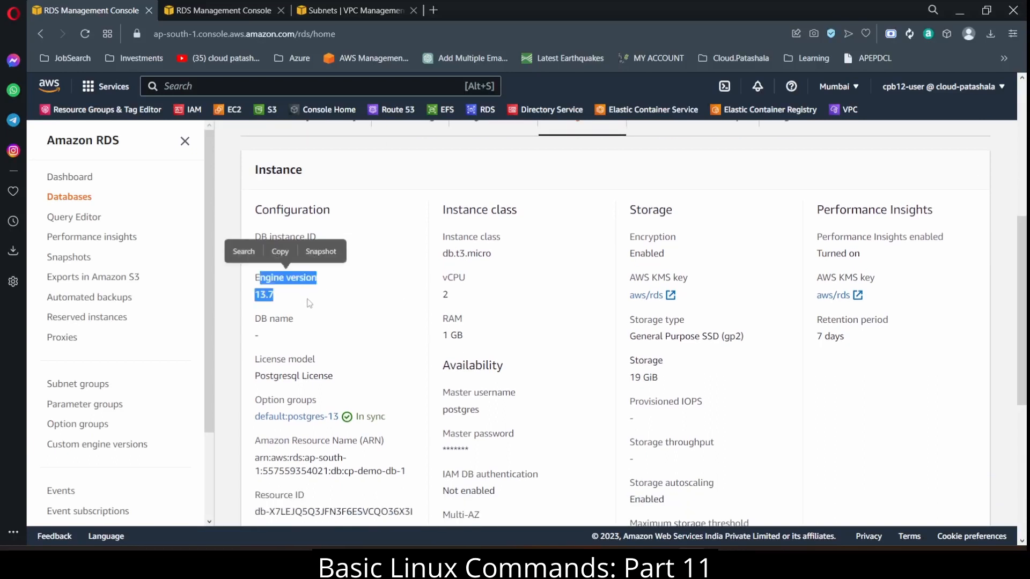
{"action": "left_click", "coordinate": [309, 303]}
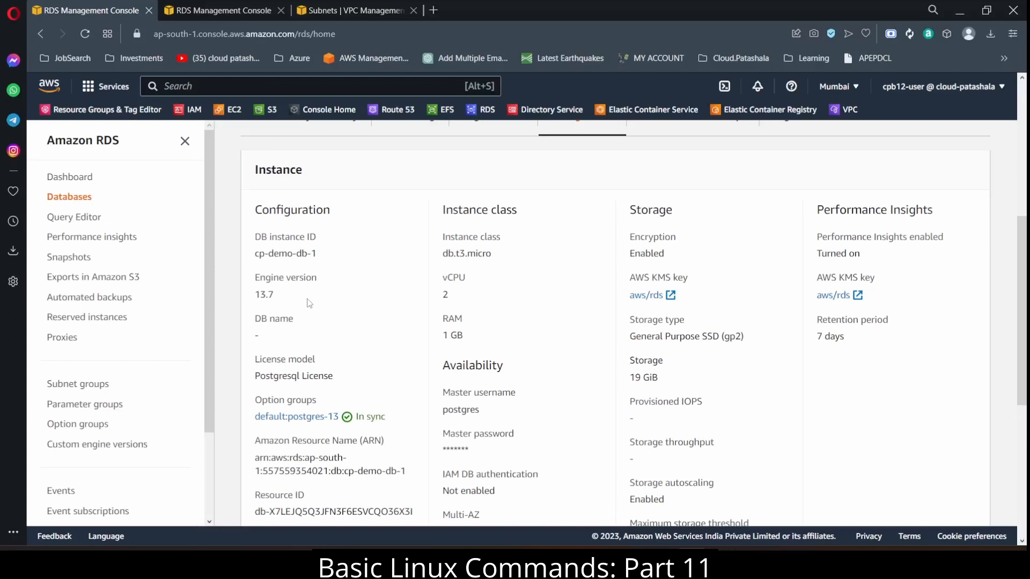
{"action": "scroll", "coordinate": [309, 303], "scroll_direction": "down", "scroll_amount": 2}
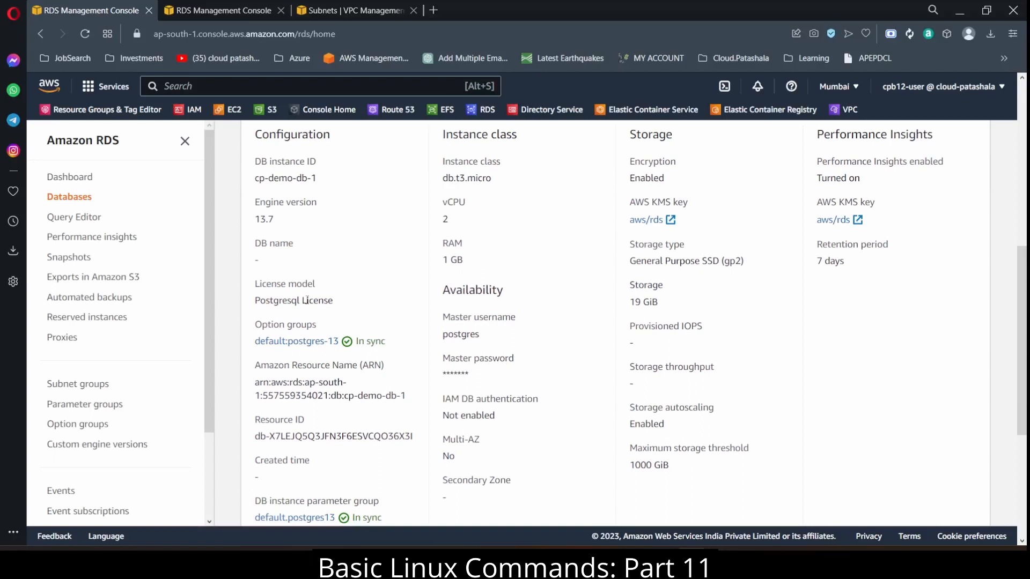
{"action": "left_click_drag", "start_coordinate": [262, 304], "coordinate": [334, 307]}
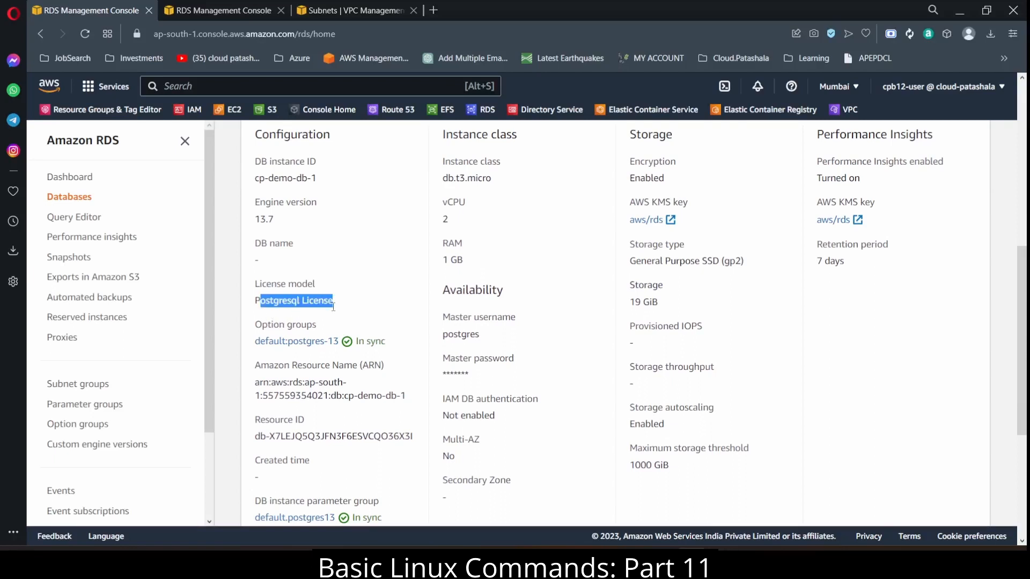
{"action": "scroll", "coordinate": [333, 307], "scroll_direction": "down", "scroll_amount": 2}
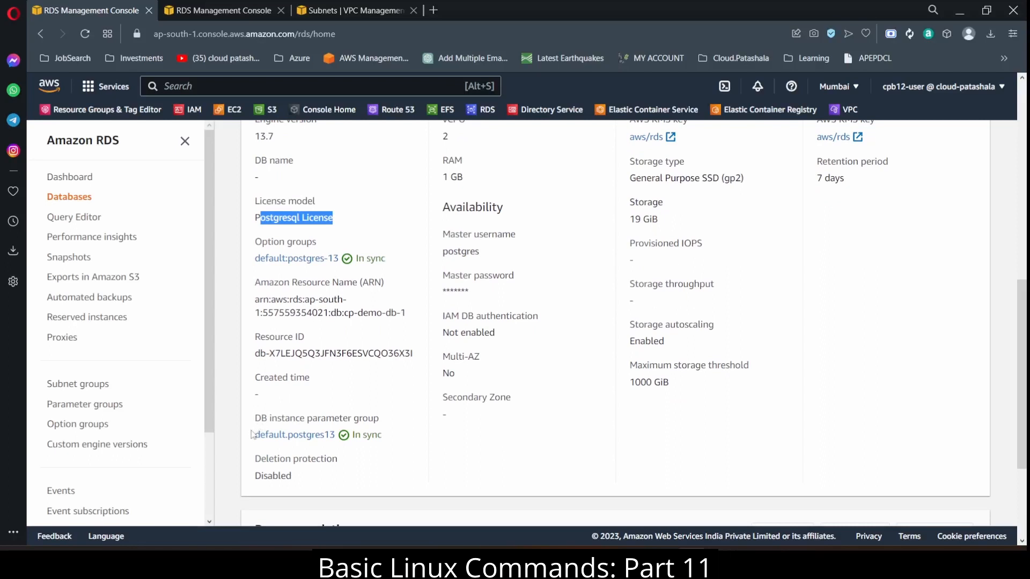
{"action": "left_click_drag", "start_coordinate": [251, 434], "coordinate": [337, 448]}
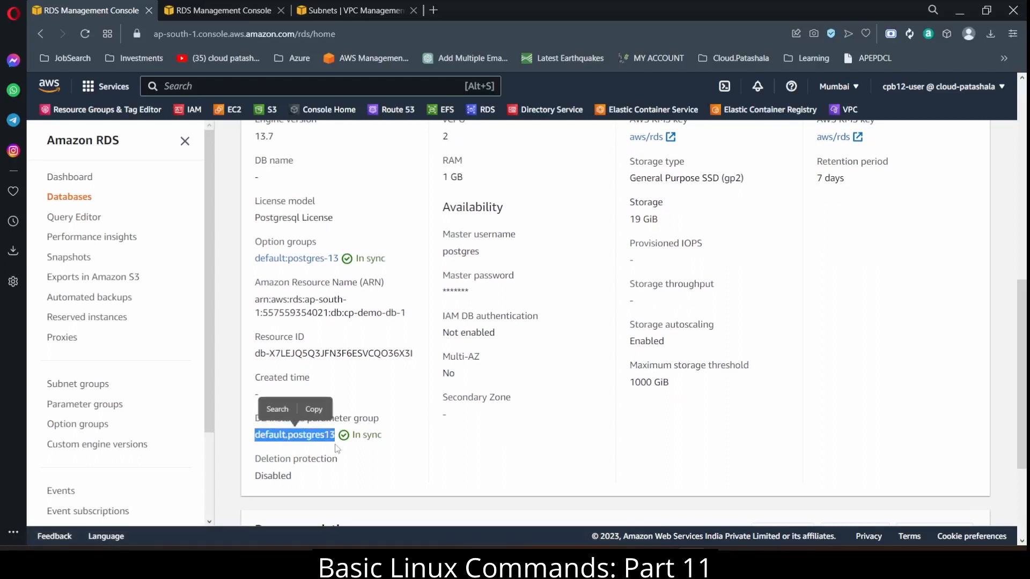
{"action": "left_click", "coordinate": [471, 431]}
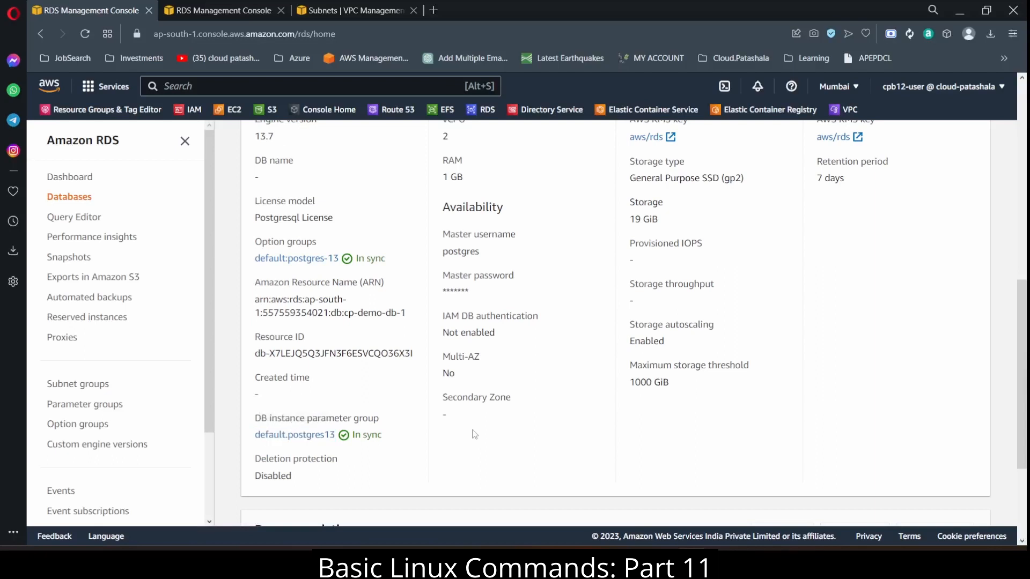
{"action": "scroll", "coordinate": [544, 381], "scroll_direction": "up", "scroll_amount": 1}
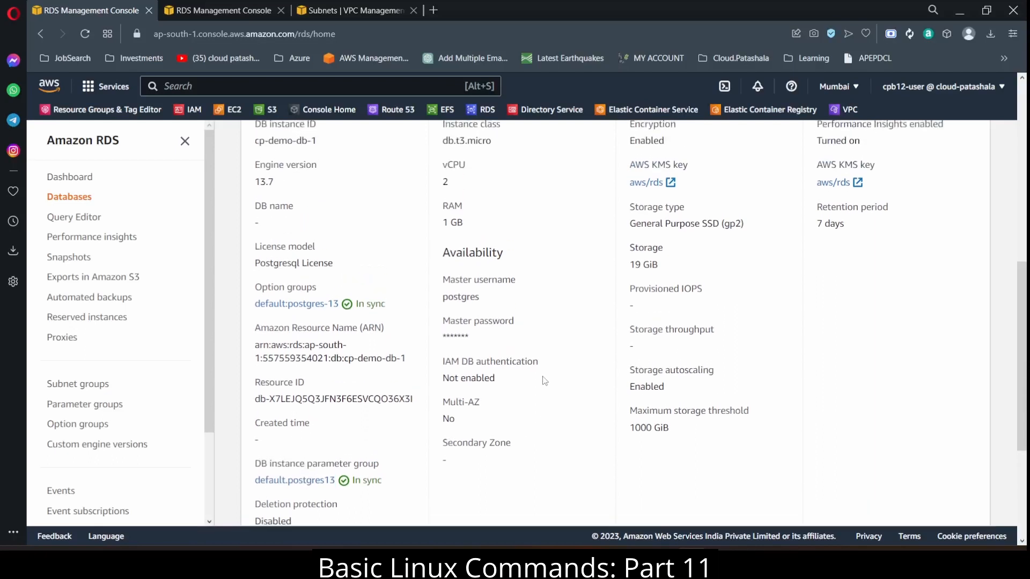
{"action": "scroll", "coordinate": [544, 381], "scroll_direction": "up", "scroll_amount": 1}
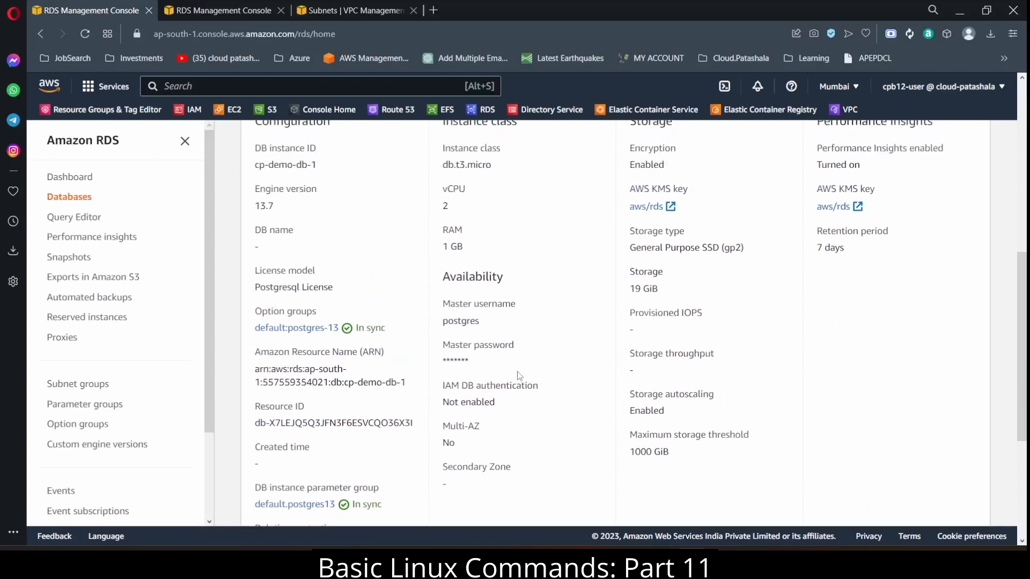
- Examine the master credentials fields, instance class, vCPU, KMS key and allocated storage in the configuration details
{"action": "left_click_drag", "start_coordinate": [443, 303], "coordinate": [493, 370]}
{"action": "left_click_drag", "start_coordinate": [448, 164], "coordinate": [498, 171]}
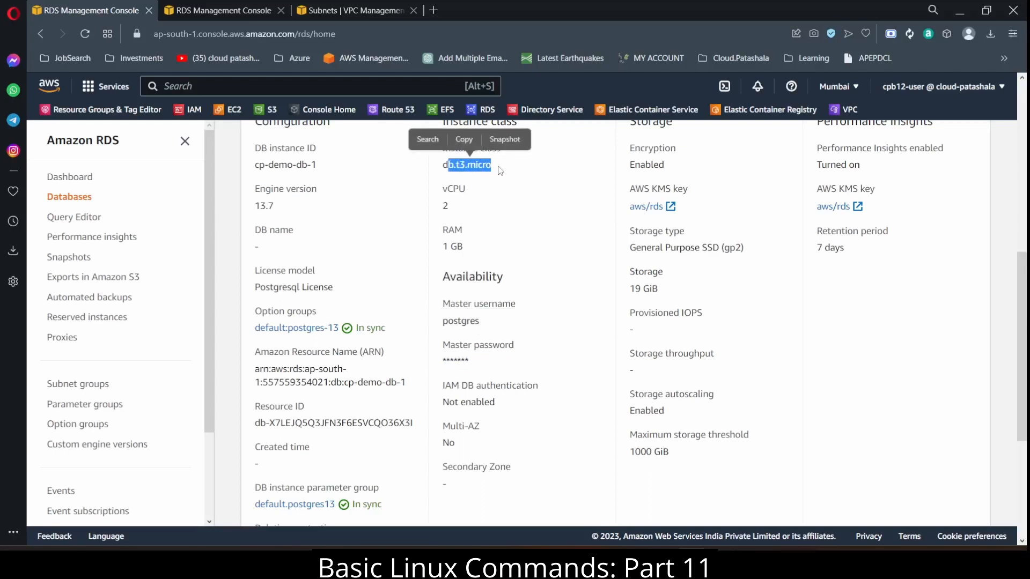
{"action": "left_click_drag", "start_coordinate": [440, 206], "coordinate": [468, 210]}
{"action": "scroll", "coordinate": [474, 230], "scroll_direction": "up", "scroll_amount": 2}
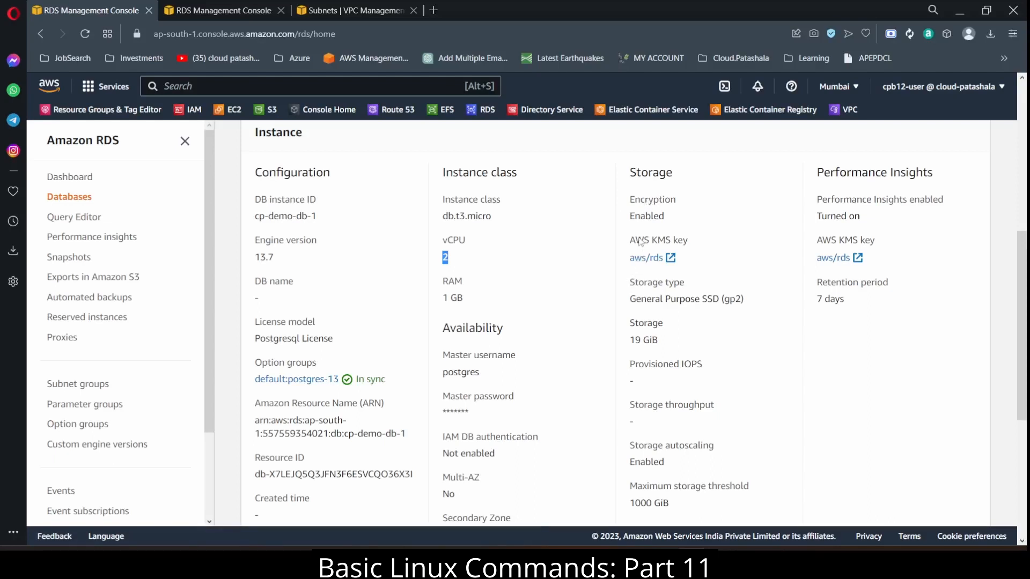
{"action": "left_click_drag", "start_coordinate": [635, 240], "coordinate": [683, 245]}
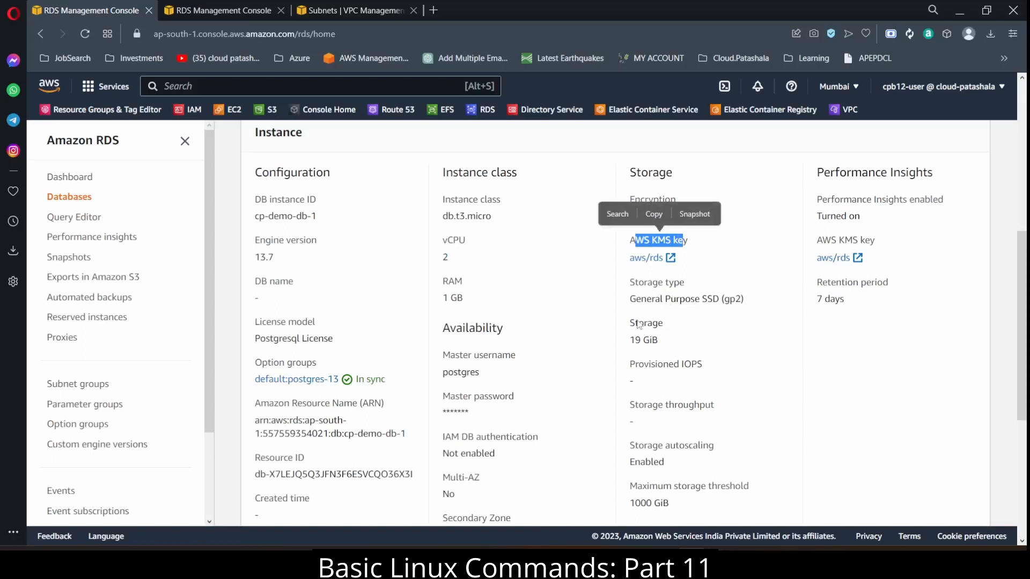
{"action": "left_click_drag", "start_coordinate": [638, 323], "coordinate": [684, 344]}
{"action": "scroll", "coordinate": [683, 344], "scroll_direction": "down", "scroll_amount": 2}
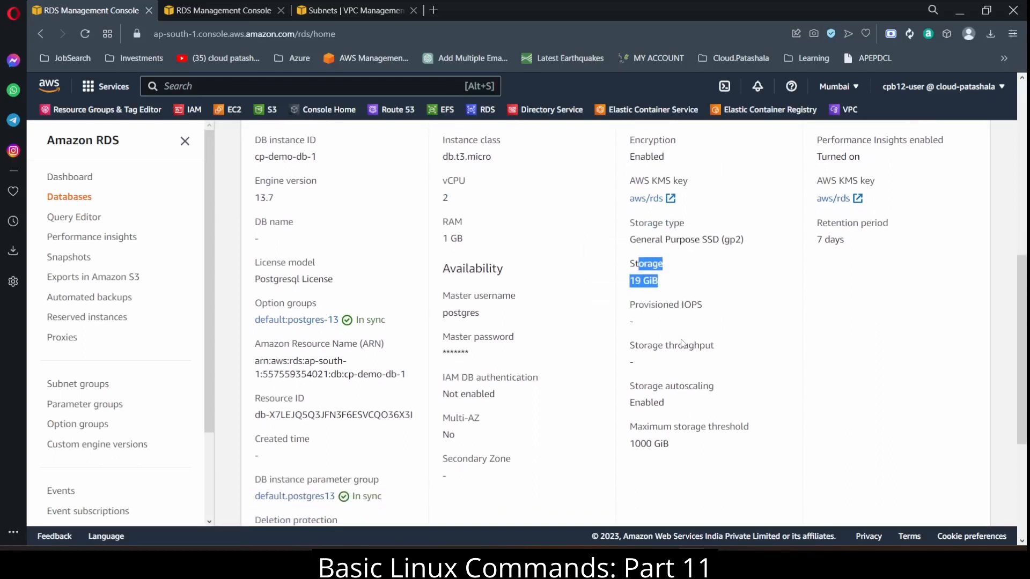
{"action": "scroll", "coordinate": [682, 343], "scroll_direction": "up", "scroll_amount": 3}
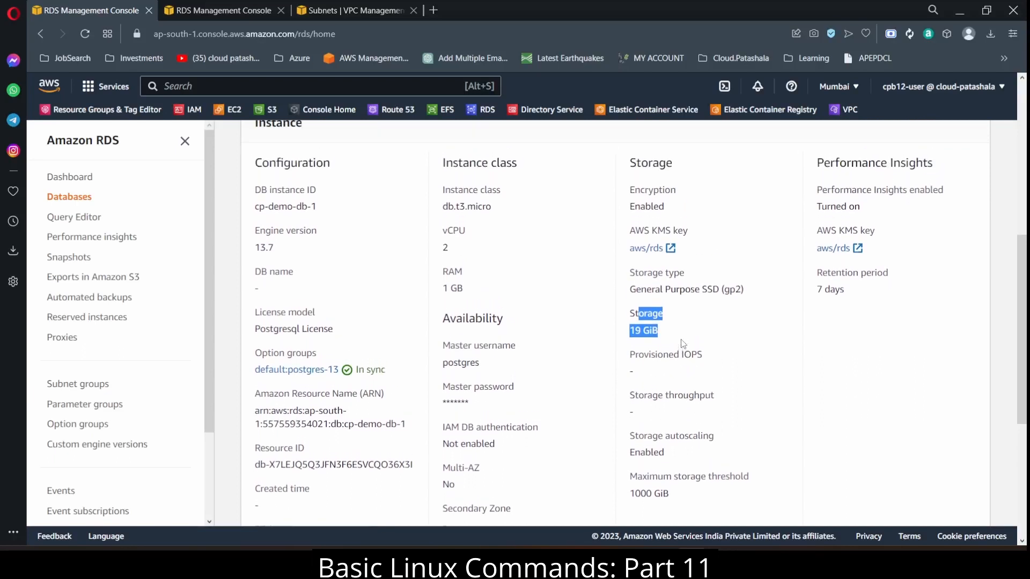
{"action": "scroll", "coordinate": [683, 344], "scroll_direction": "up", "scroll_amount": 1}
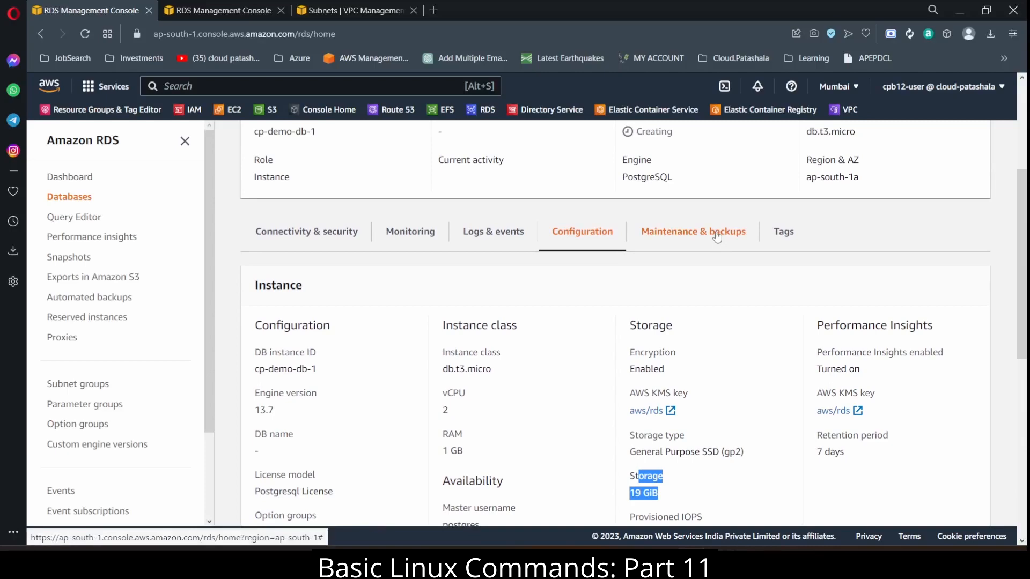
{"action": "scroll", "coordinate": [548, 262], "scroll_direction": "up", "scroll_amount": 3}
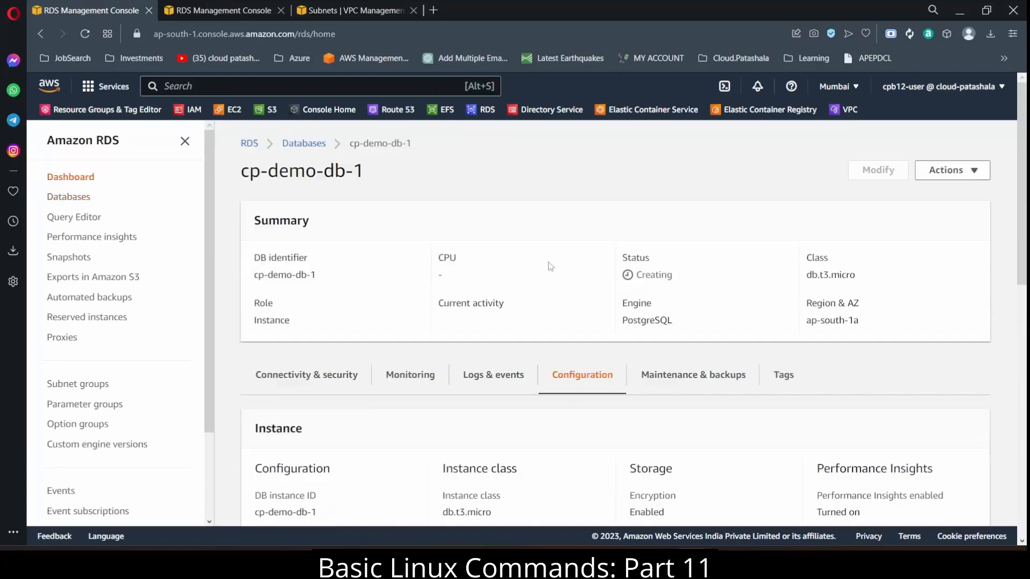
- Check the endpoint and port fields in the database's connectivity and security details
{"action": "left_click", "coordinate": [334, 375]}
{"action": "scroll", "coordinate": [334, 379], "scroll_direction": "down", "scroll_amount": 3}
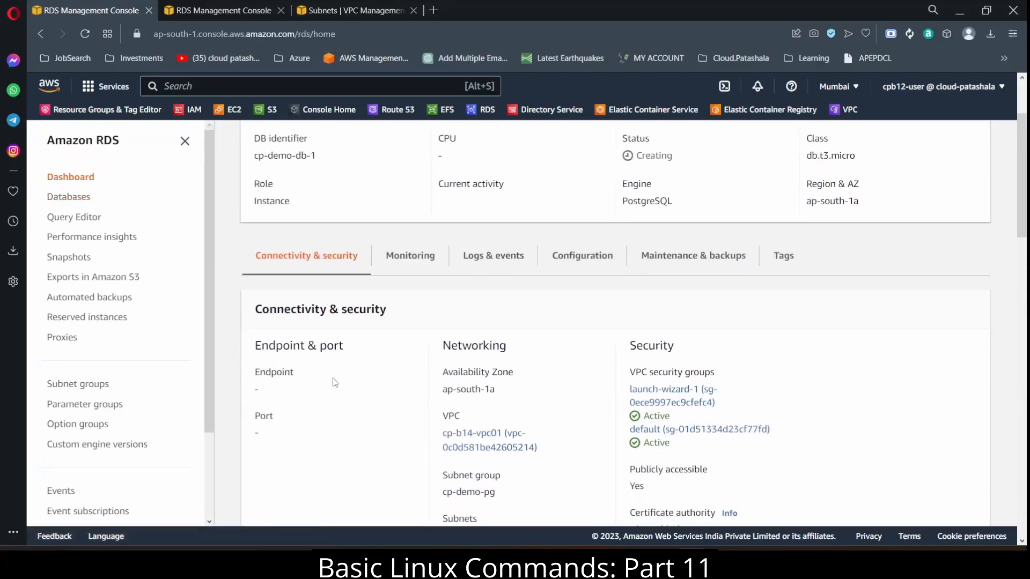
{"action": "left_click_drag", "start_coordinate": [255, 371], "coordinate": [340, 437]}
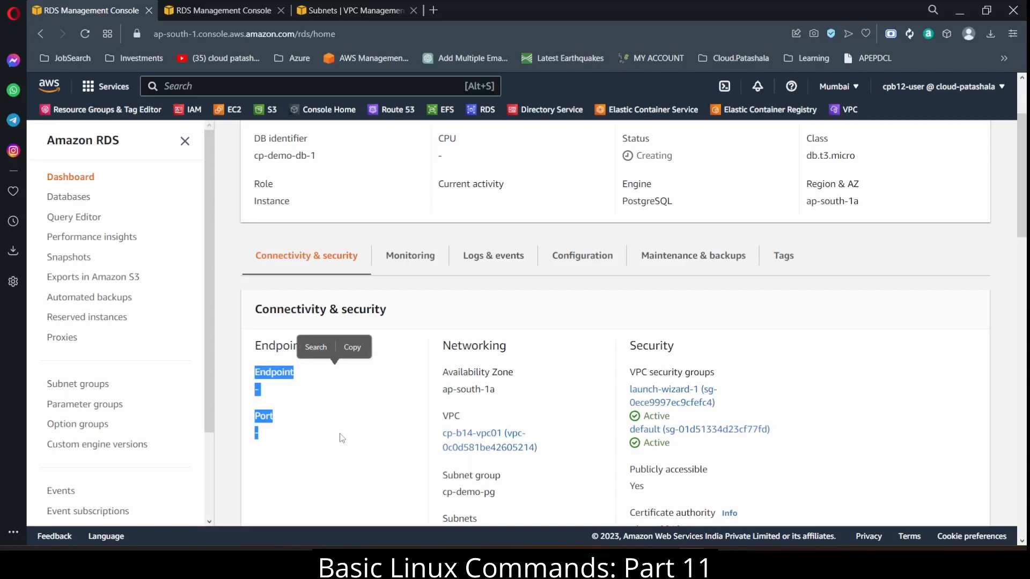
{"action": "left_click", "coordinate": [340, 437]}
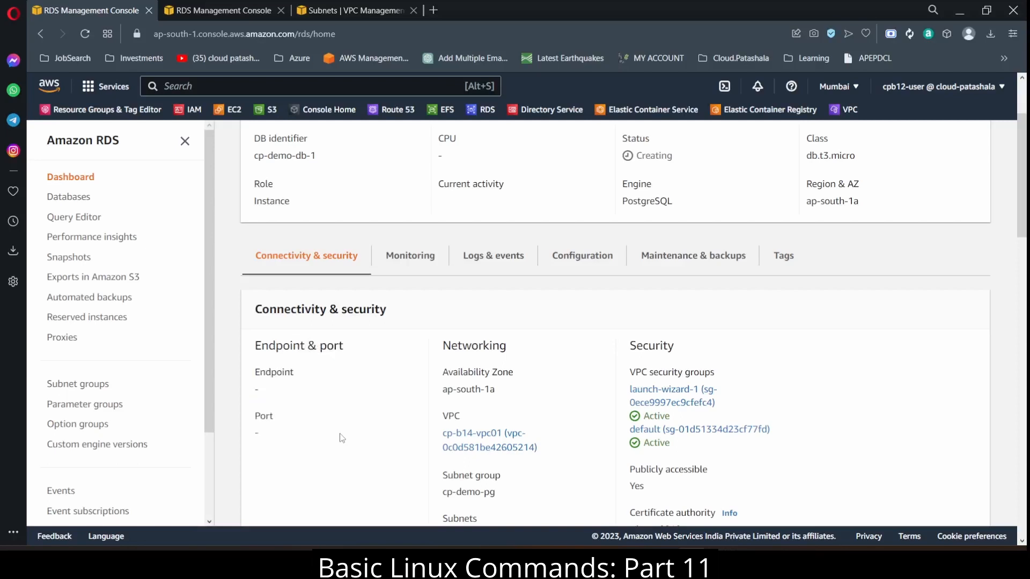
{"action": "left_click_drag", "start_coordinate": [341, 437], "coordinate": [255, 371]}
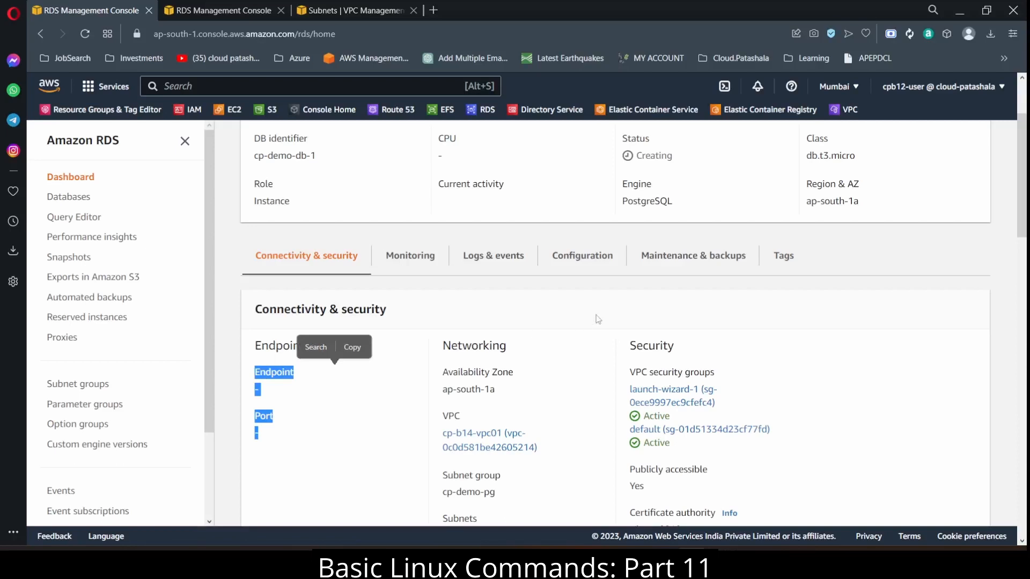
{"action": "scroll", "coordinate": [598, 319], "scroll_direction": "up", "scroll_amount": 2}
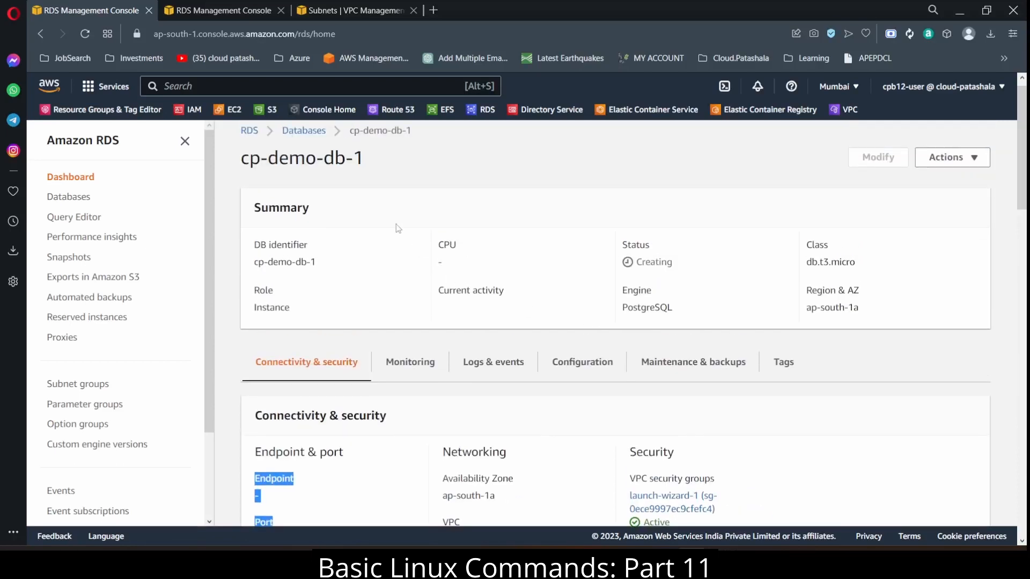
- Reload the database's details page and check its CPU usage and status in the summary
{"action": "left_click", "coordinate": [87, 37]}
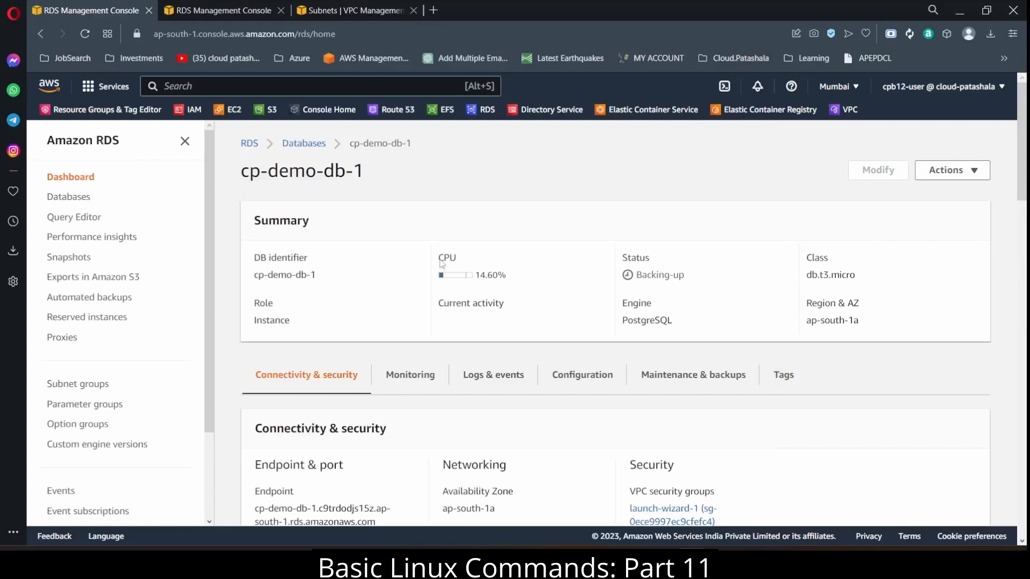
{"action": "left_click_drag", "start_coordinate": [440, 261], "coordinate": [515, 278]}
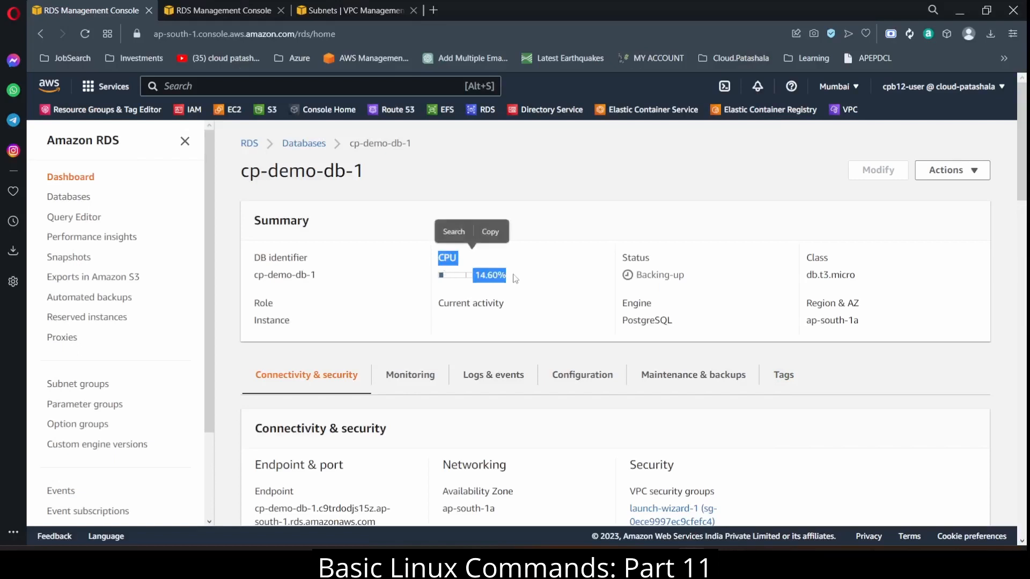
{"action": "left_click_drag", "start_coordinate": [623, 258], "coordinate": [697, 276]}
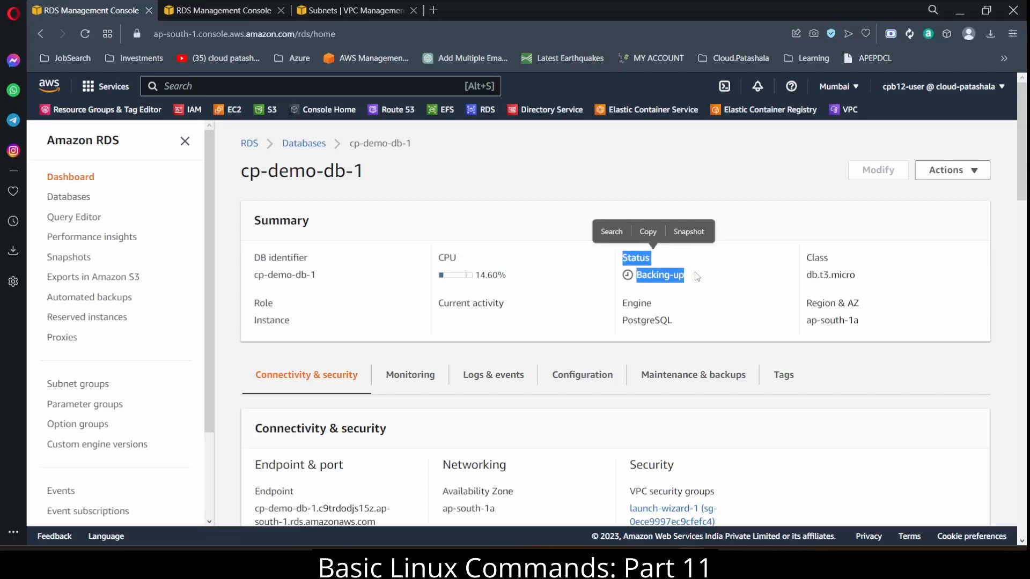
- Copy the database's endpoint address from the connectivity and security details
{"action": "scroll", "coordinate": [695, 274], "scroll_direction": "down", "scroll_amount": 2}
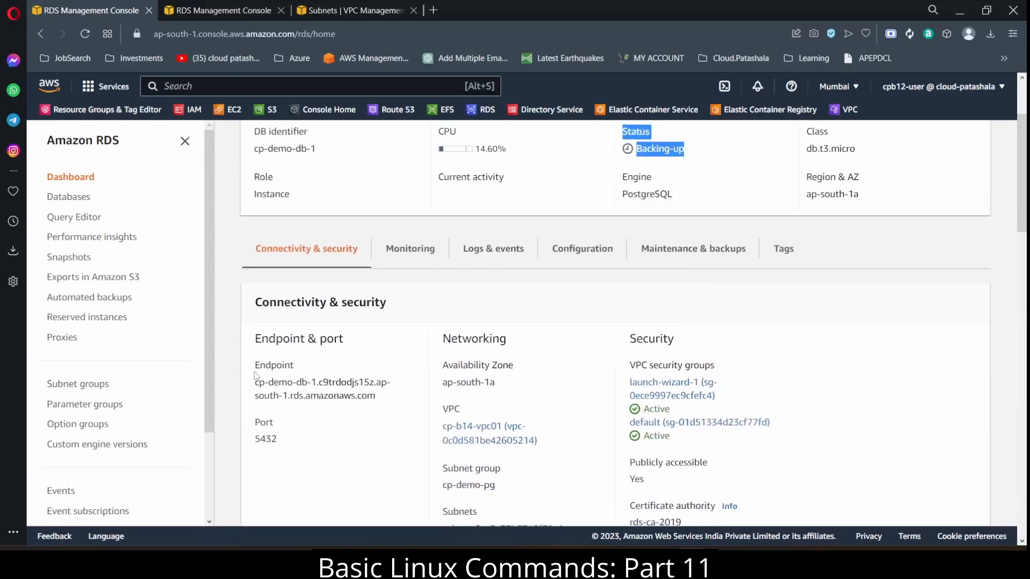
{"action": "left_click", "coordinate": [256, 391]}
{"action": "left_click_drag", "start_coordinate": [256, 391], "coordinate": [403, 400]}
{"action": "key", "text": "ctrl+c"}
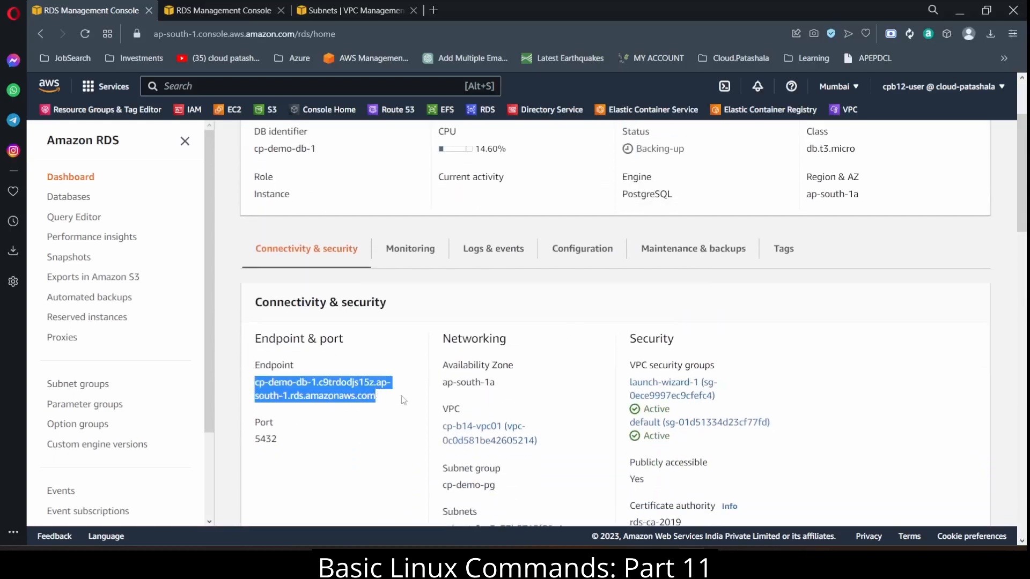
{"action": "left_click", "coordinate": [335, 359]}
- Switch to MobaXterm, start a local terminal and run nslookup on cp-demo-db-1.c9trdodjs15z.ap-south-1.rds.amazonaws.com
{"action": "left_click", "coordinate": [412, 561]}
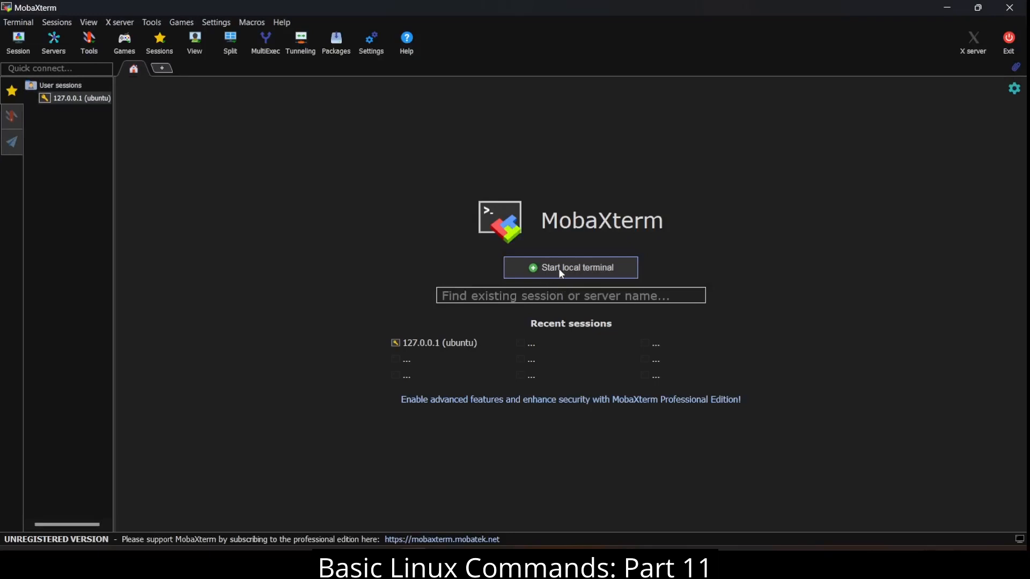
{"action": "left_click", "coordinate": [561, 274]}
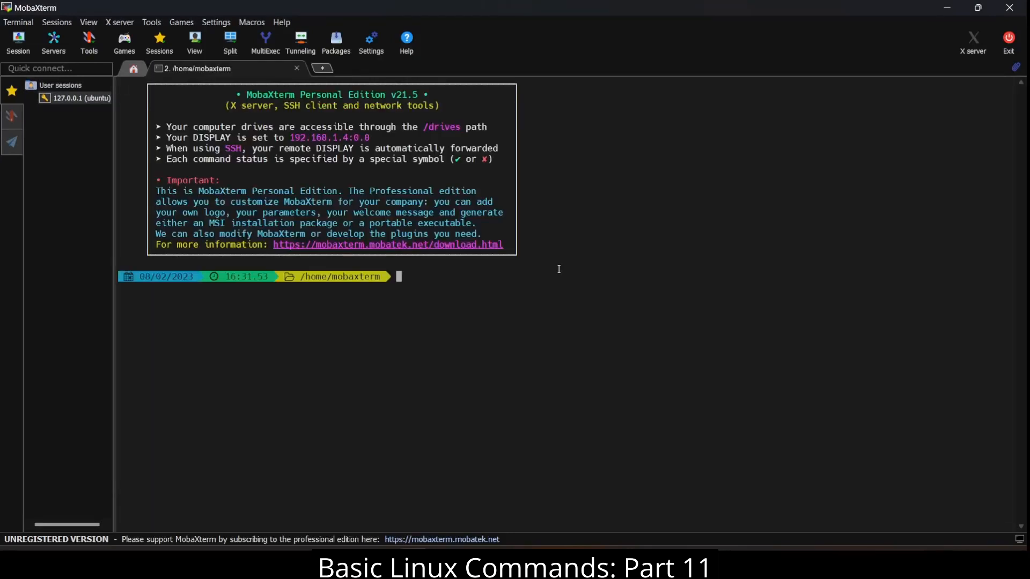
{"action": "type", "text": "nslookup"}
{"action": "right_click", "coordinate": [559, 269]}
{"action": "key", "text": "Return"}
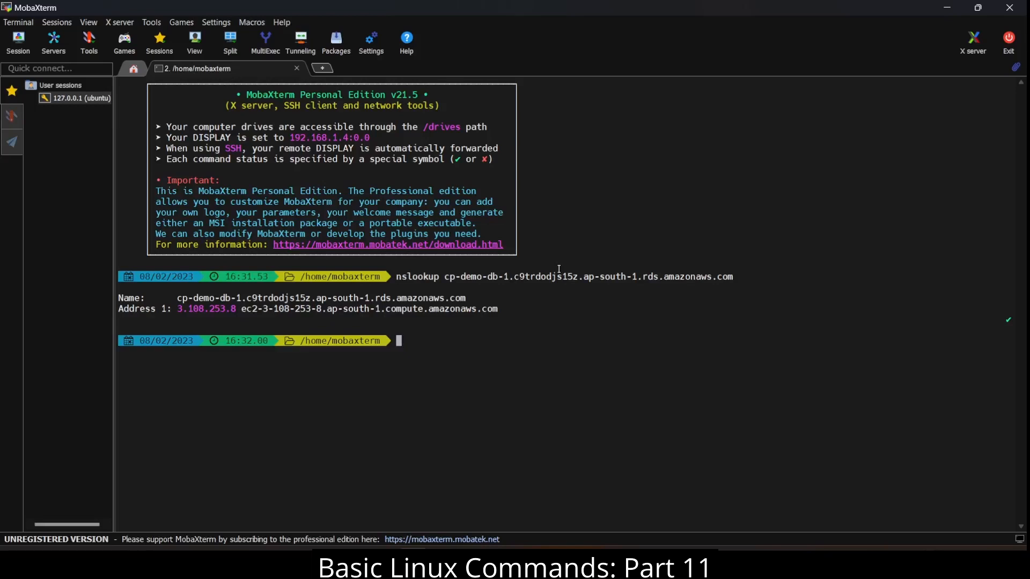
- Return to the RDS console in the browser, check the database's summary and reload the page to update its status
{"action": "key", "text": "alt+Tab"}
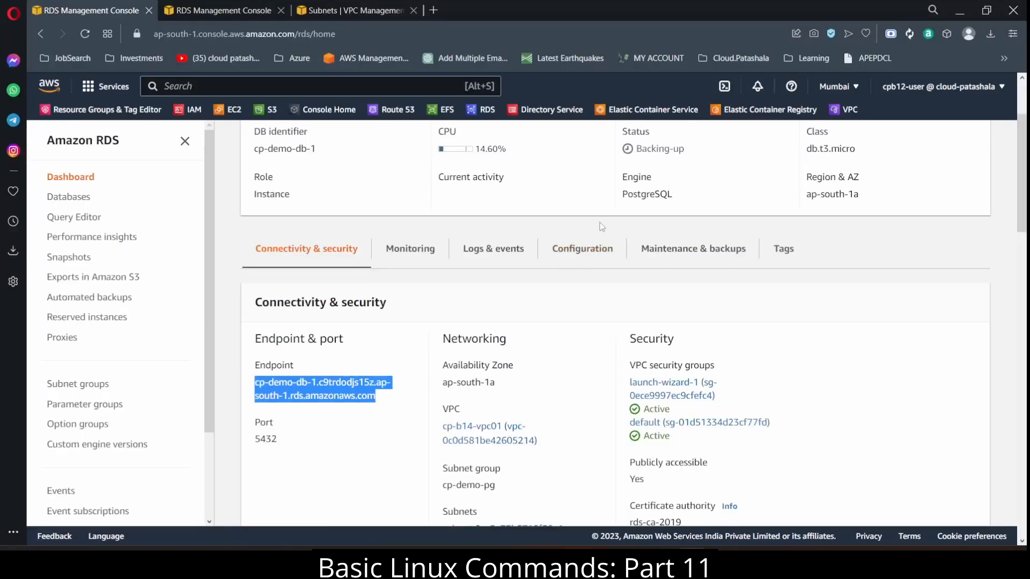
{"action": "scroll", "coordinate": [601, 228], "scroll_direction": "up", "scroll_amount": 2}
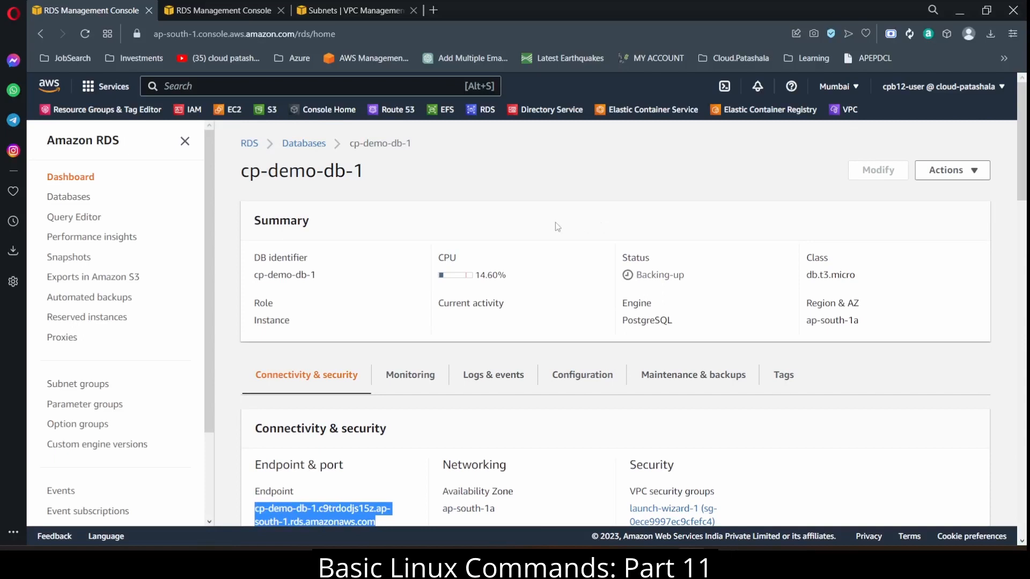
{"action": "scroll", "coordinate": [485, 231], "scroll_direction": "down", "scroll_amount": 1}
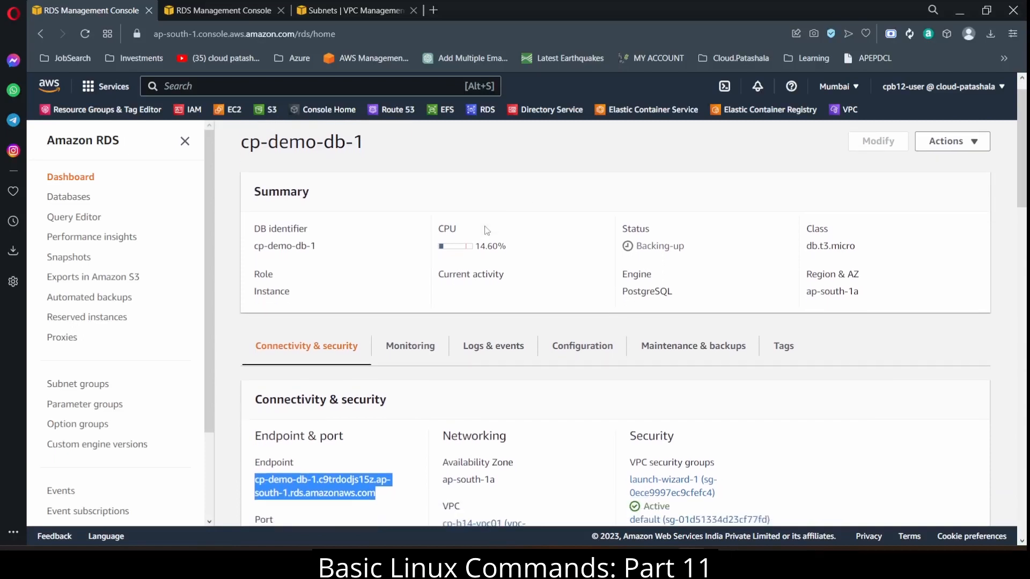
{"action": "scroll", "coordinate": [485, 230], "scroll_direction": "up", "scroll_amount": 1}
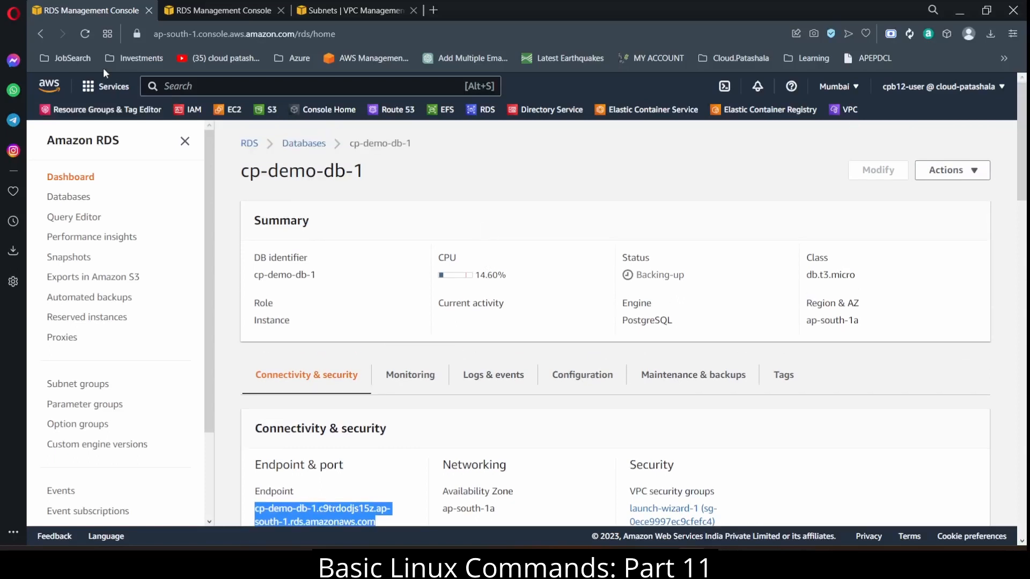
{"action": "left_click", "coordinate": [86, 31]}
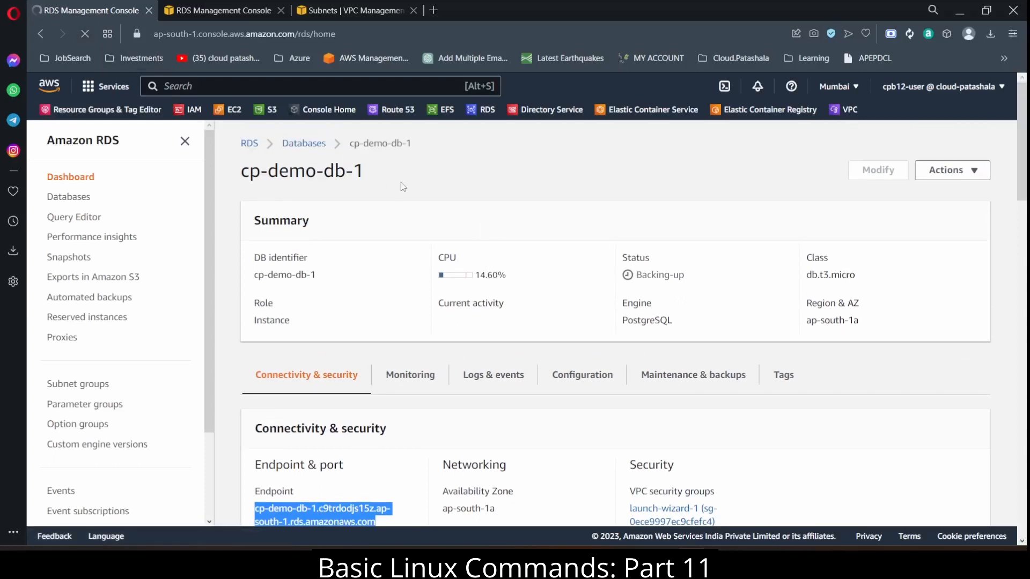